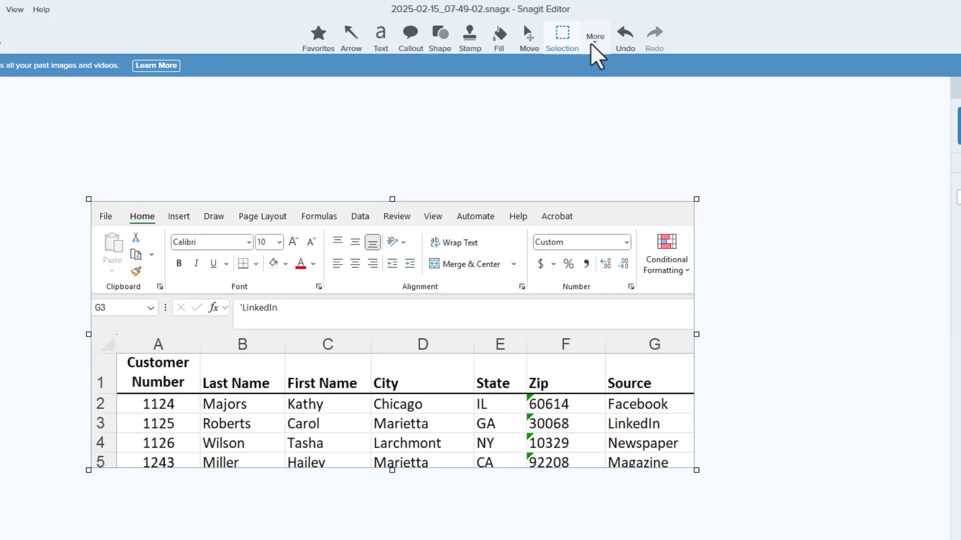
With the Step tool restarted at 1, place markers 1 (Clipboard group) and 2 (Font group).
click(564, 34)
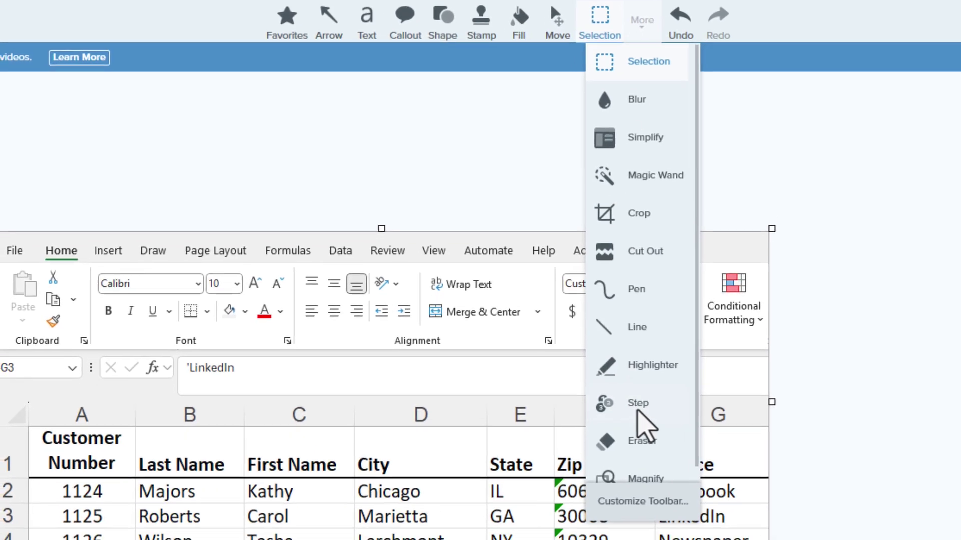
click(620, 423)
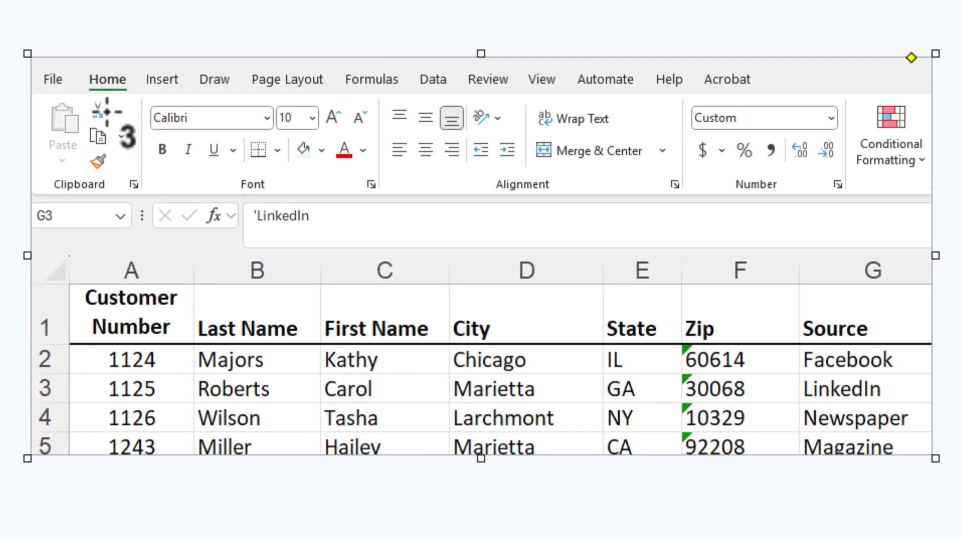
right_click(106, 112)
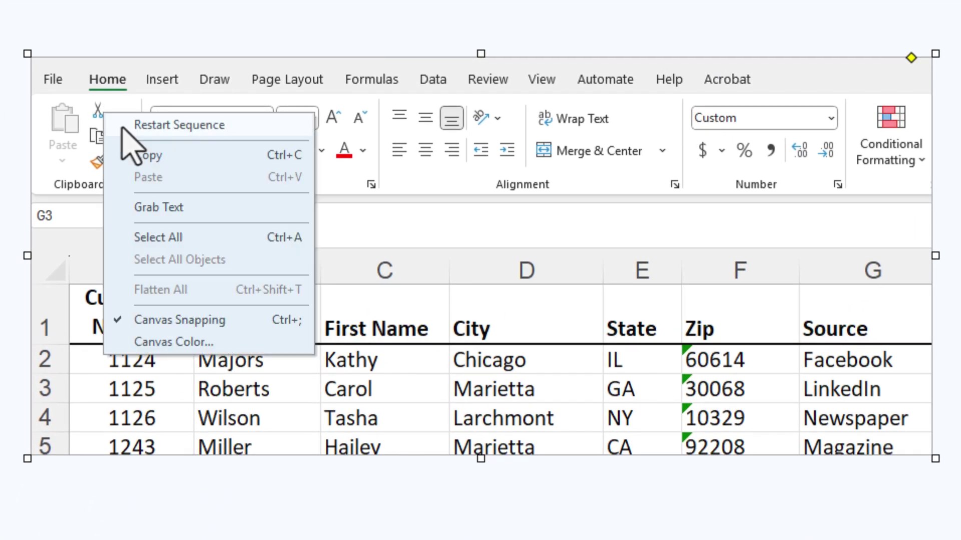
click(156, 126)
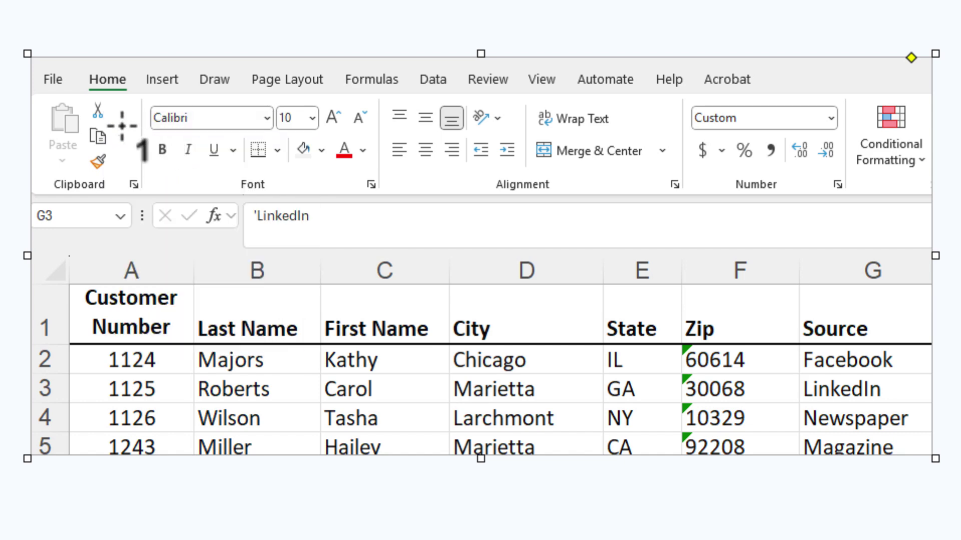
click(105, 121)
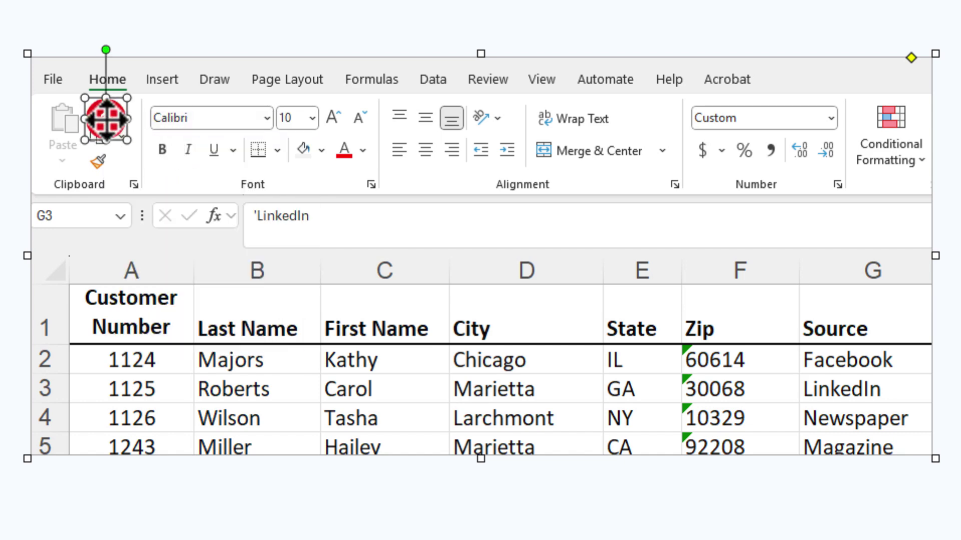
key(Escape)
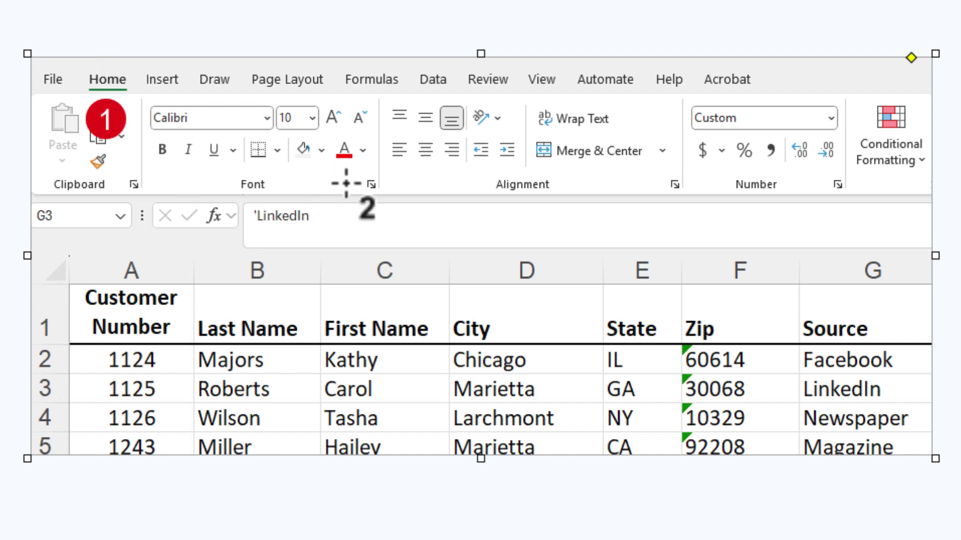
click(345, 183)
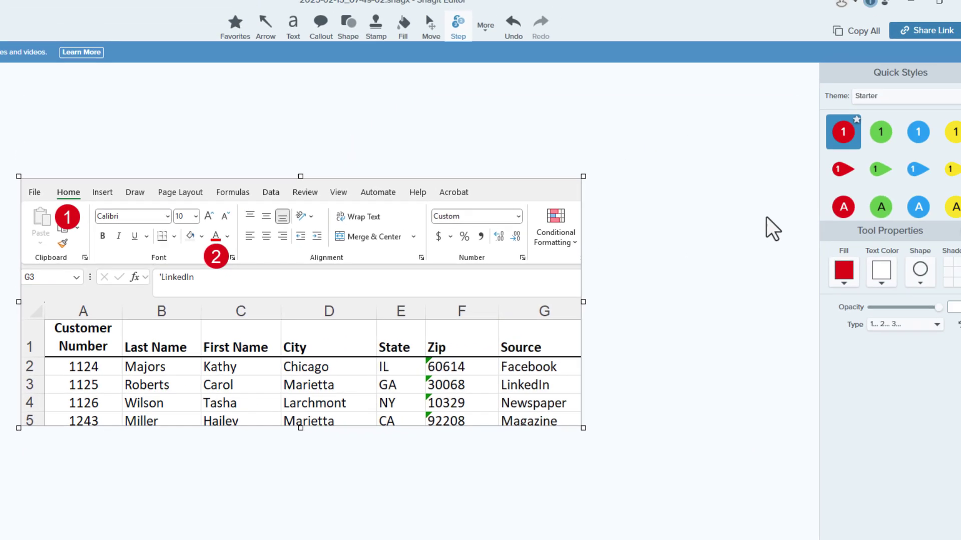
Give step marker 2 the pointed red callout style beside the font size box.
click(209, 261)
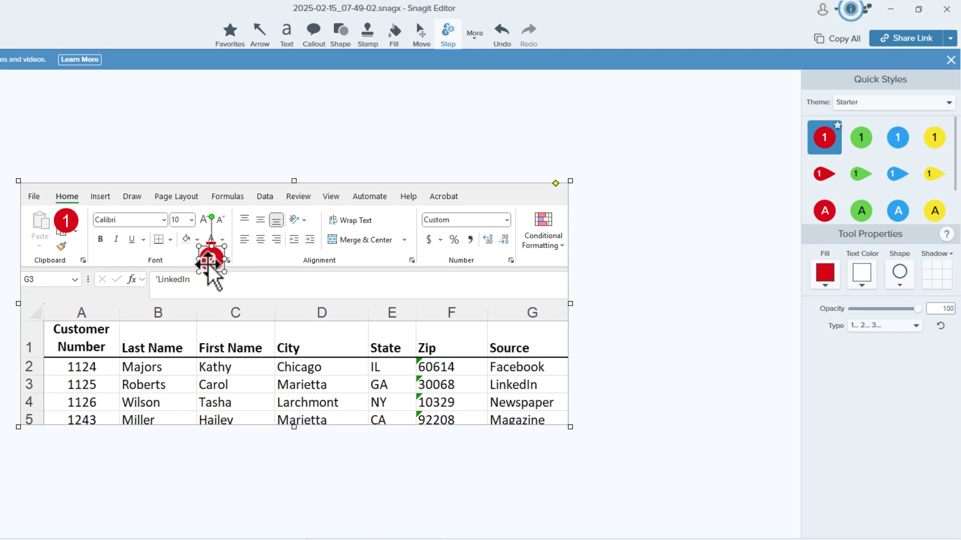
click(822, 176)
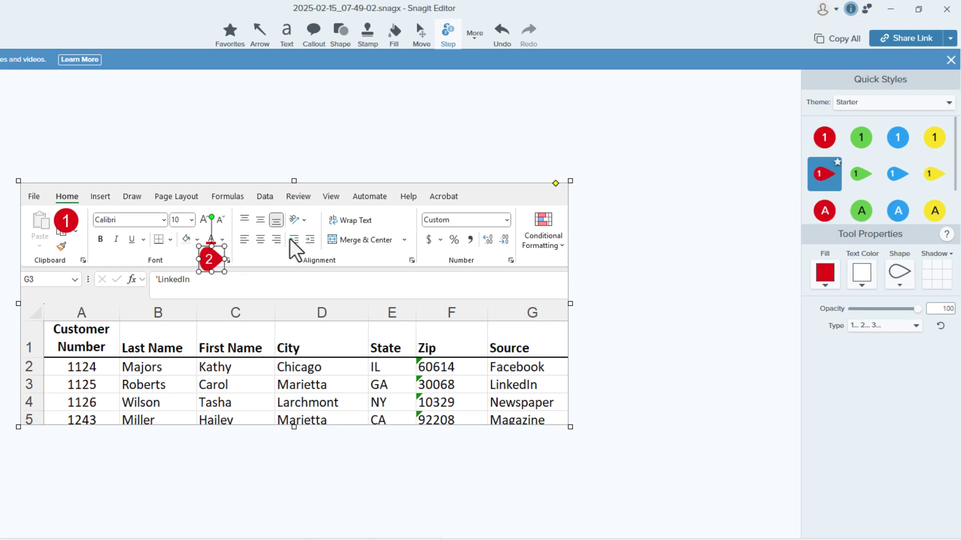
drag(209, 260, 186, 241)
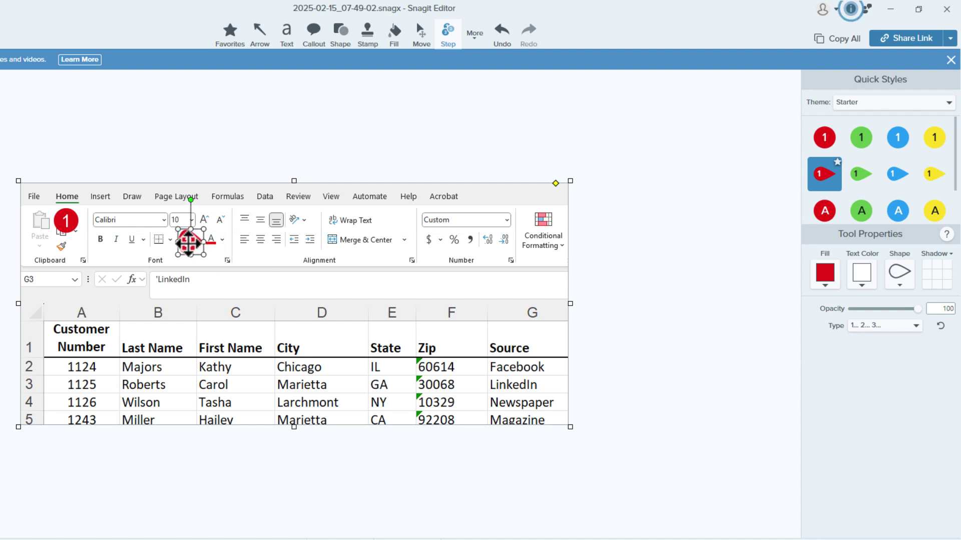
click(285, 142)
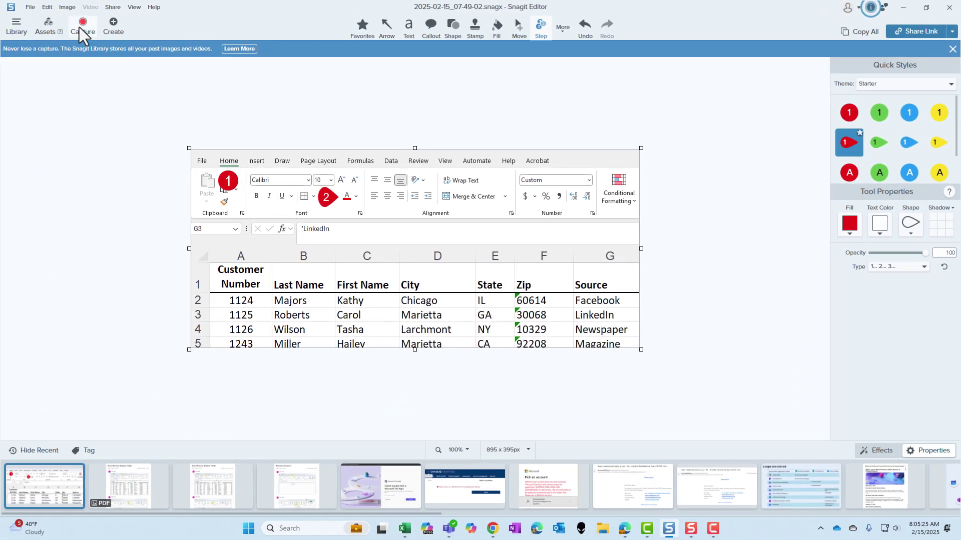
Bring up Snagit's capture window and minimize the editor to reveal the Excel workbook.
click(79, 27)
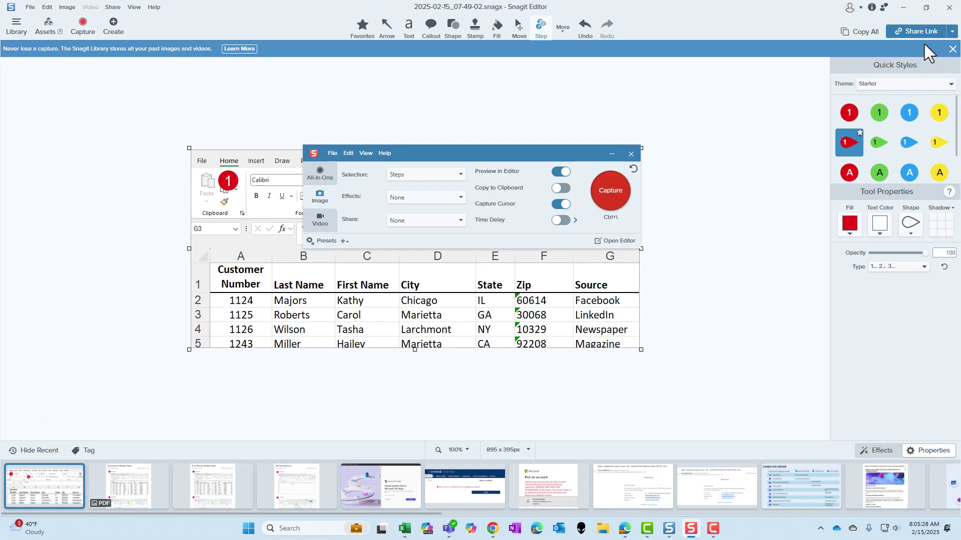
click(903, 8)
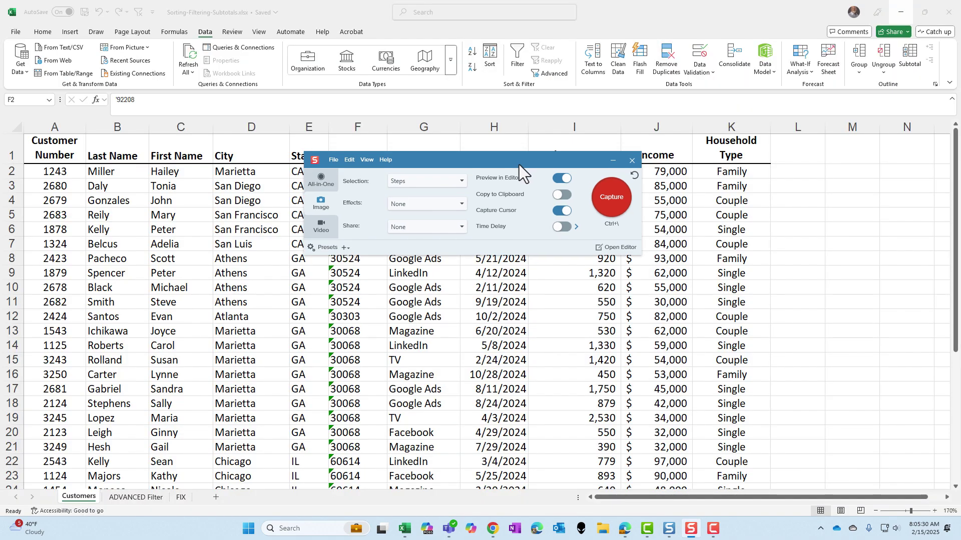
mouse_move(518, 165)
mouse_down()
mouse_move(476, 203)
mouse_move(481, 171)
mouse_up()
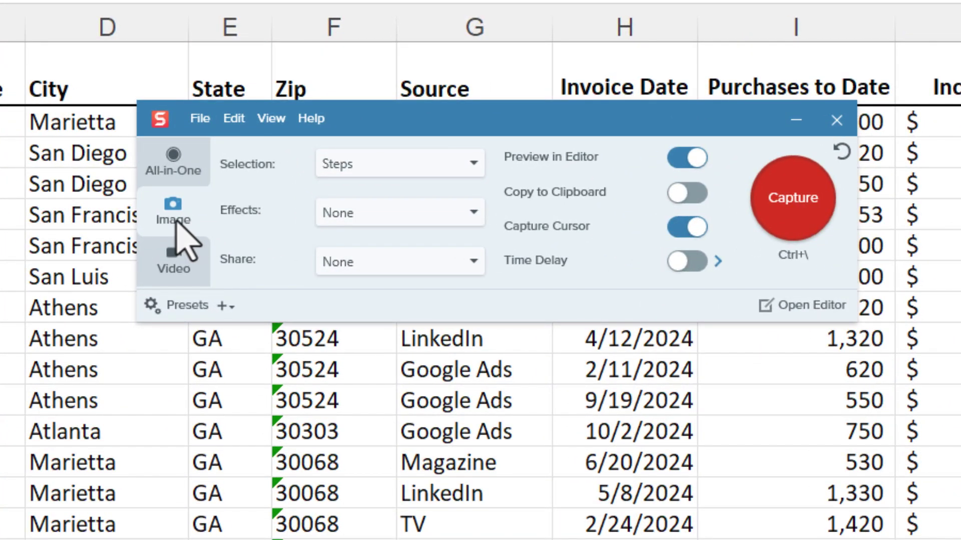
Set the capture selection to Steps and position the capture window over the spreadsheet.
click(391, 167)
click(376, 191)
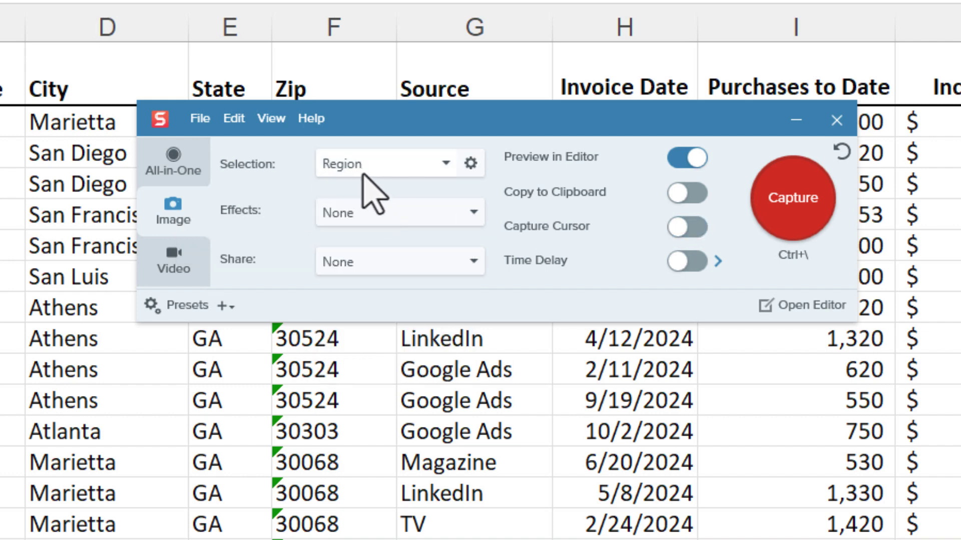
click(416, 169)
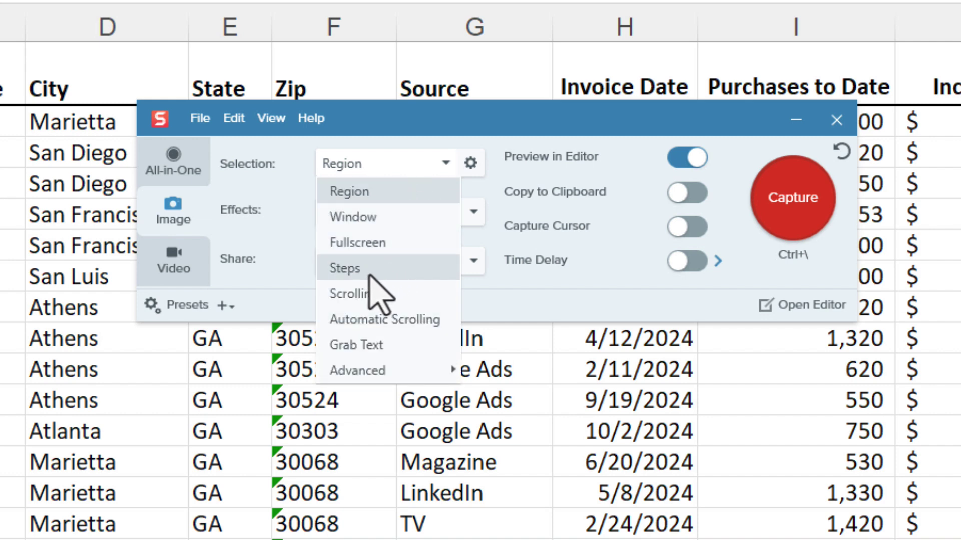
click(370, 276)
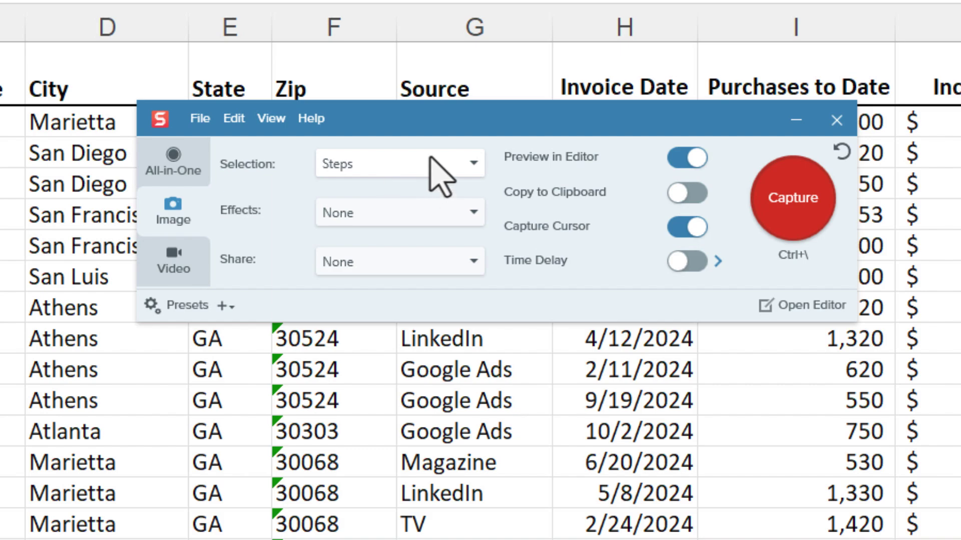
drag(498, 126, 504, 133)
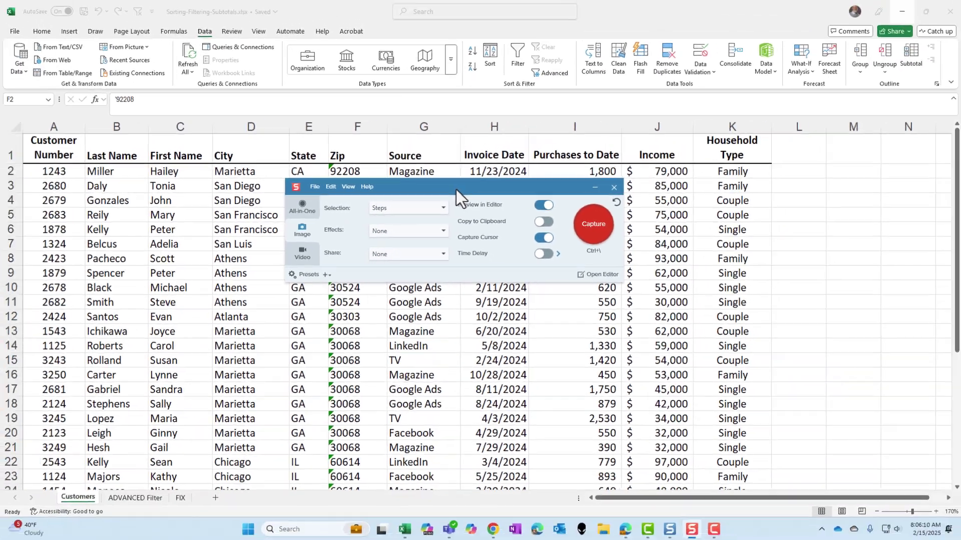
drag(456, 190, 492, 191)
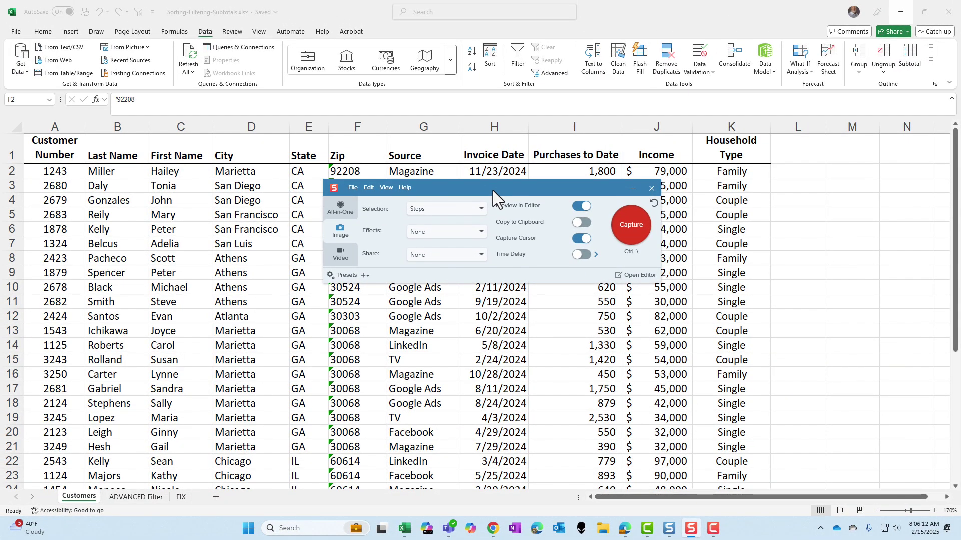
Start the Steps capture, sort Income (J2) smallest to largest, then select E2 and show Home.
click(626, 235)
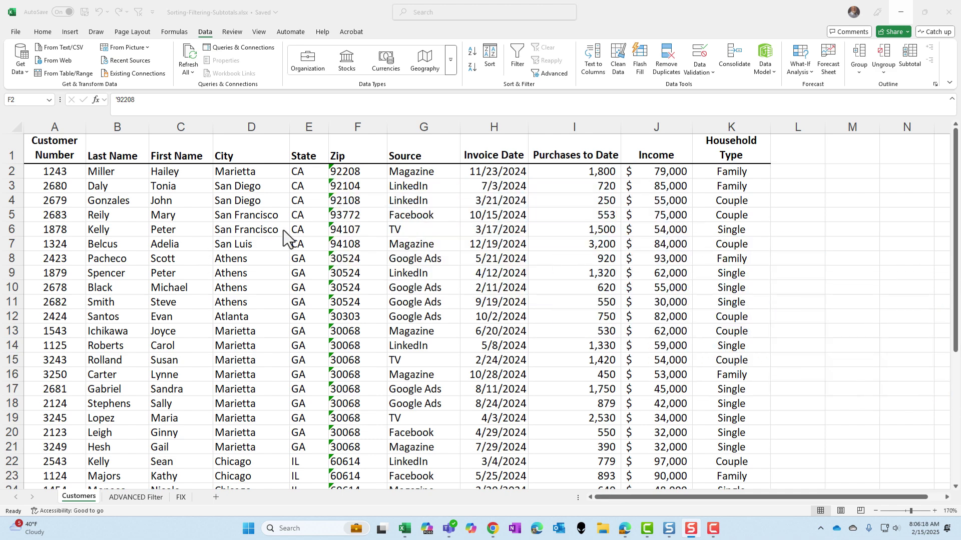
right_click(644, 173)
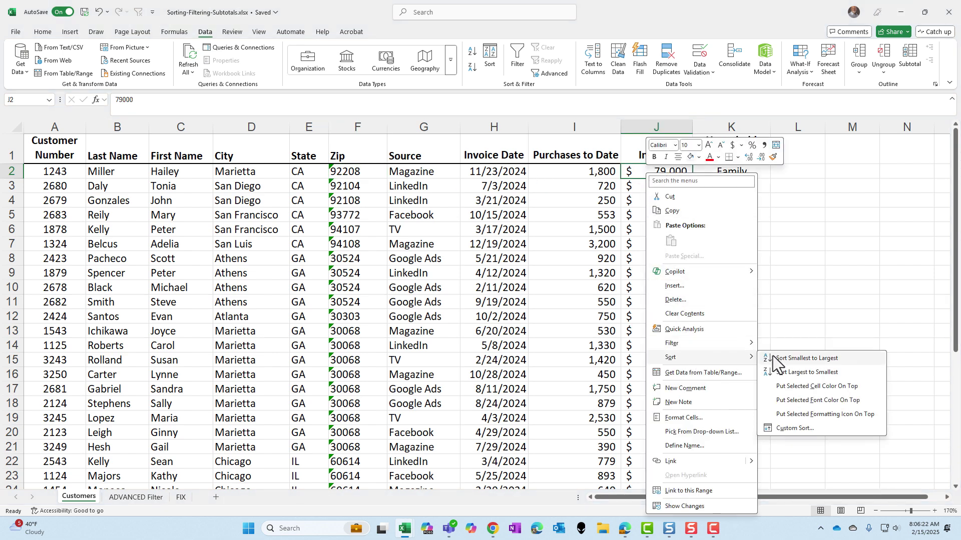
click(771, 360)
click(312, 172)
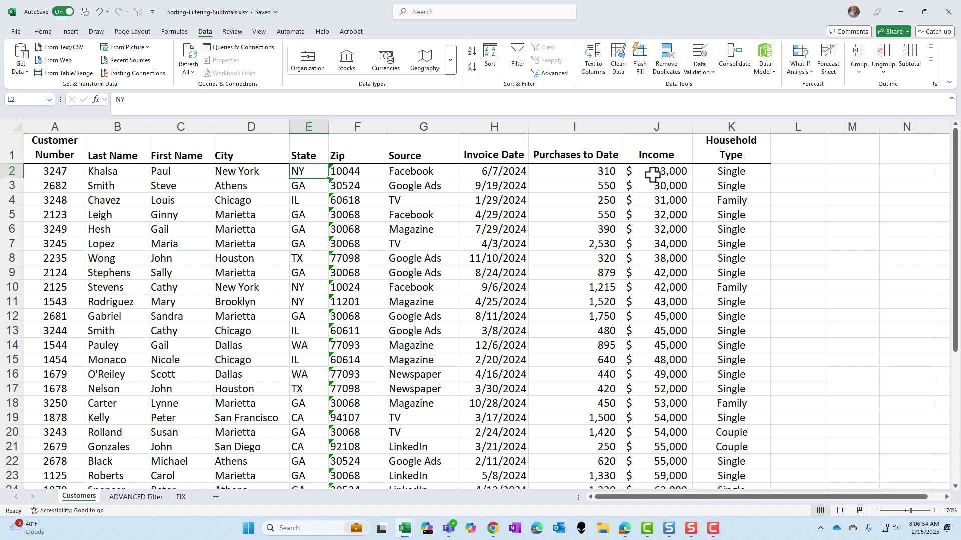
click(43, 33)
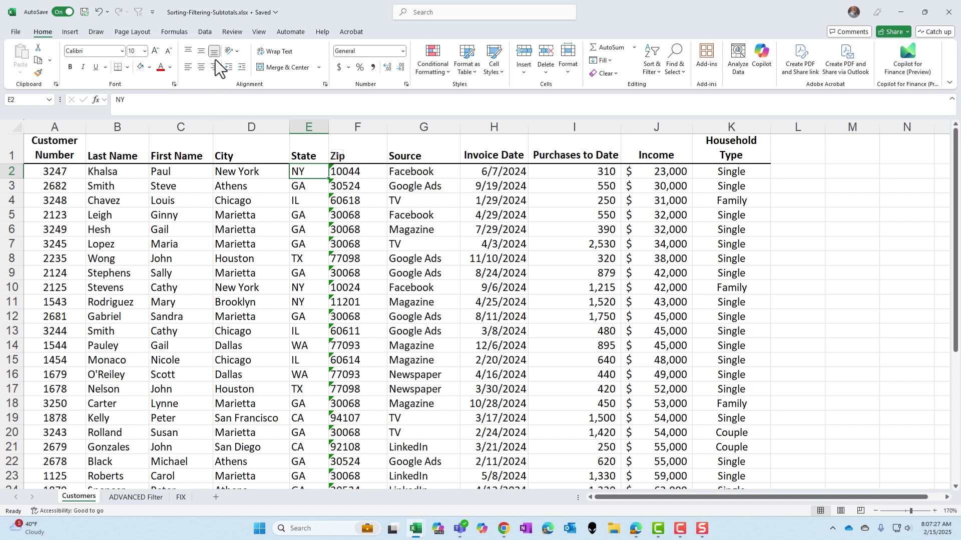
Open Custom Sort from the Data tab and make State the first sort column.
click(205, 32)
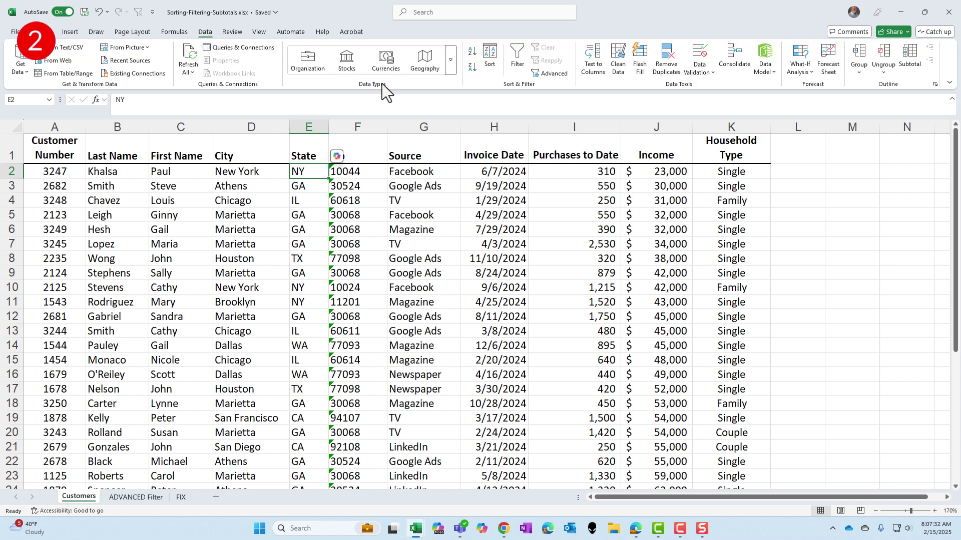
click(490, 64)
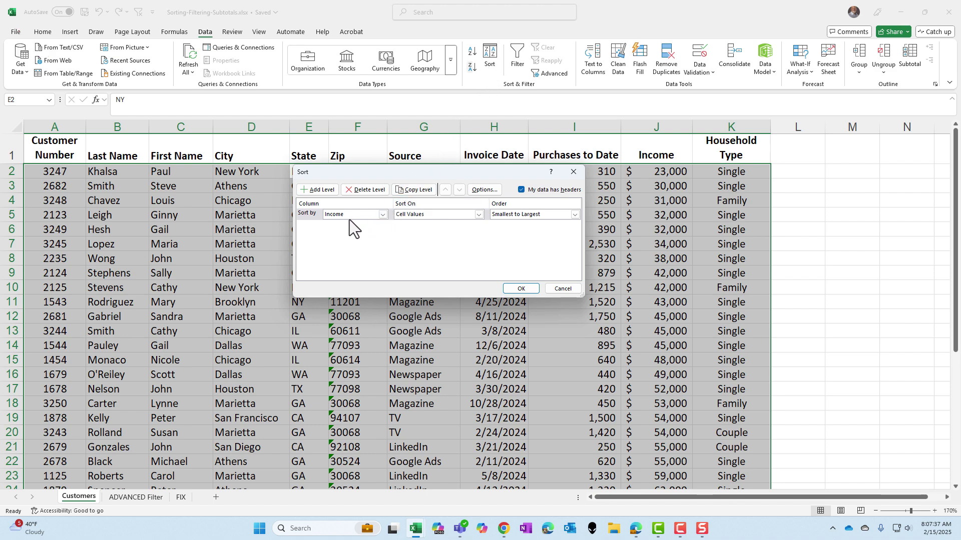
click(382, 215)
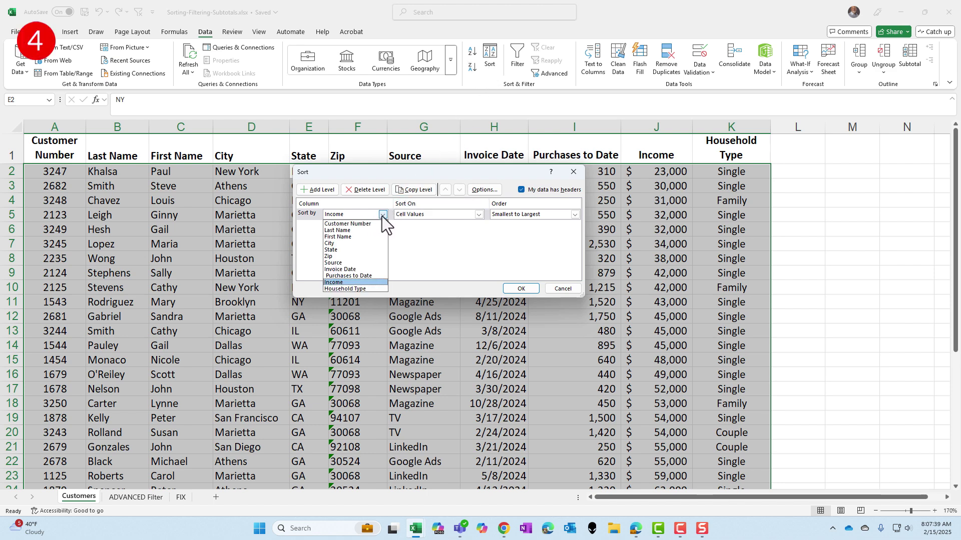
click(358, 249)
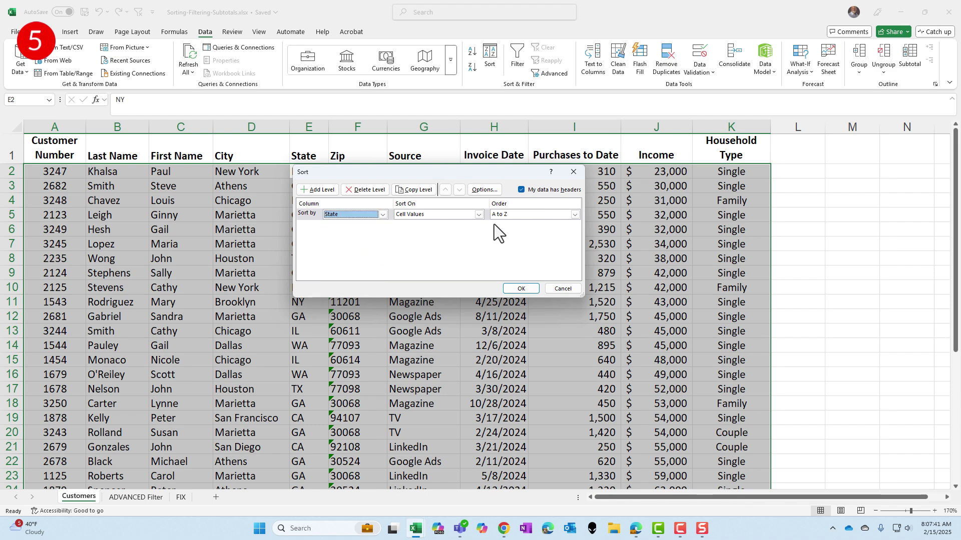
Add City and Income (largest to smallest) sort levels and apply the sort.
click(320, 190)
click(382, 227)
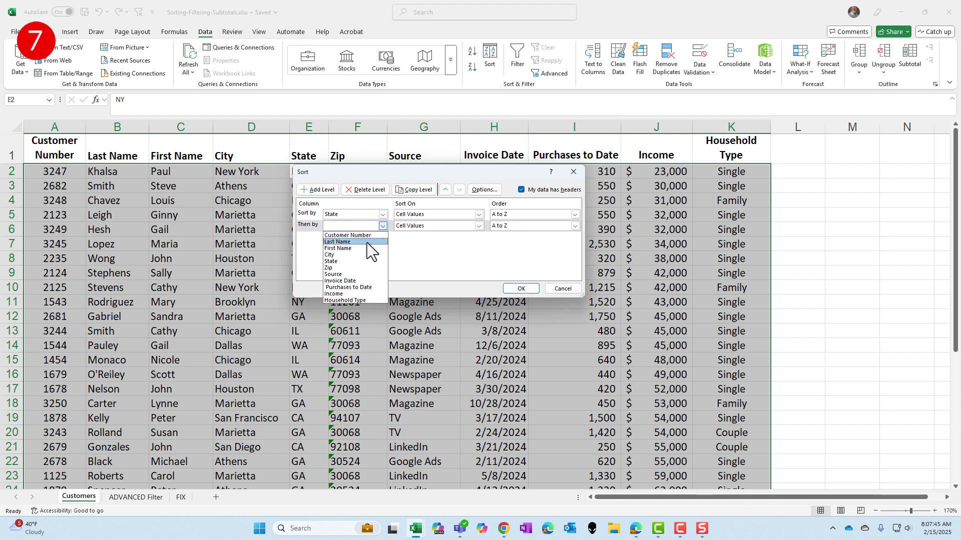
click(326, 227)
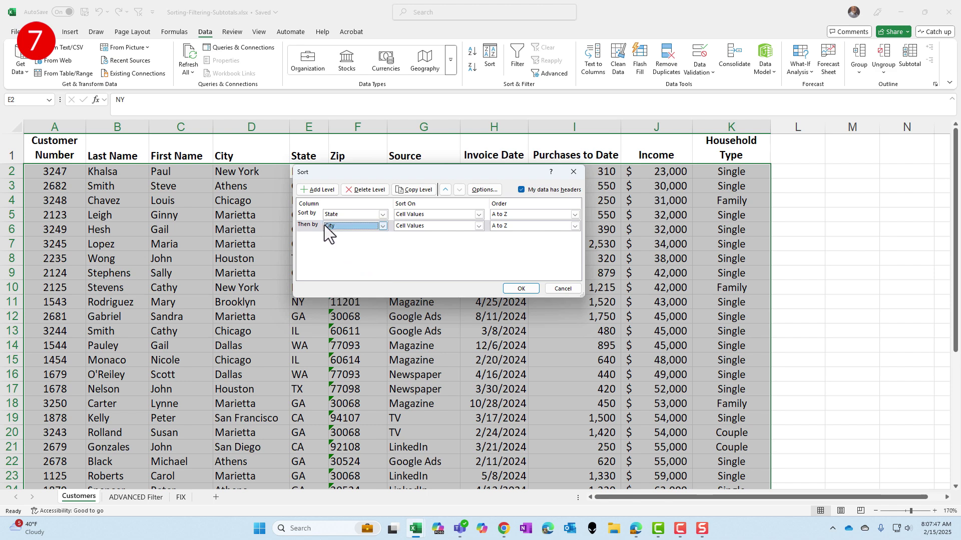
click(319, 190)
click(382, 238)
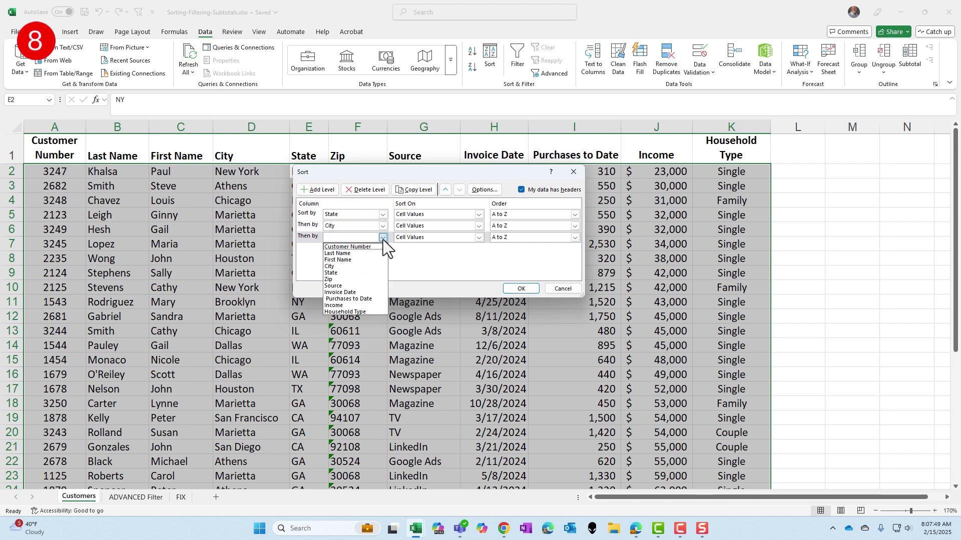
click(357, 305)
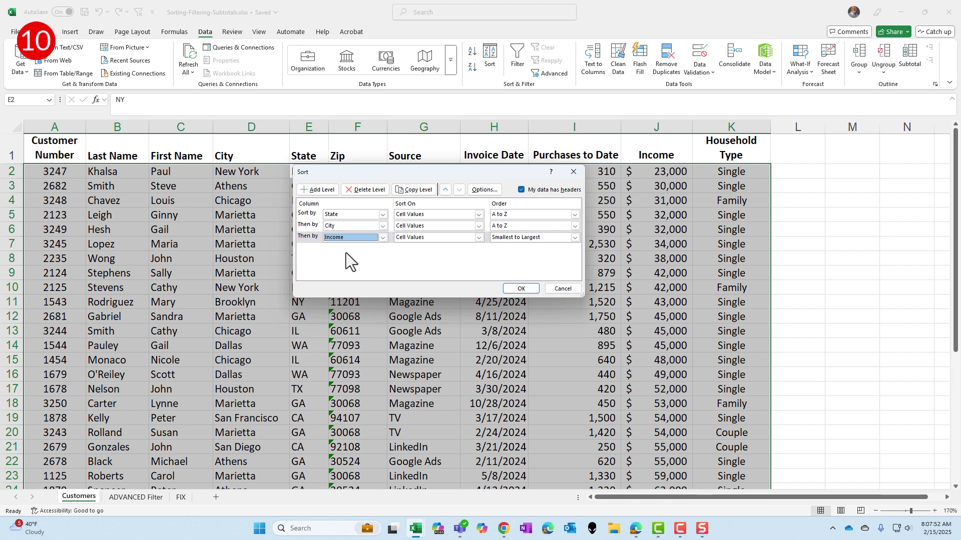
click(529, 238)
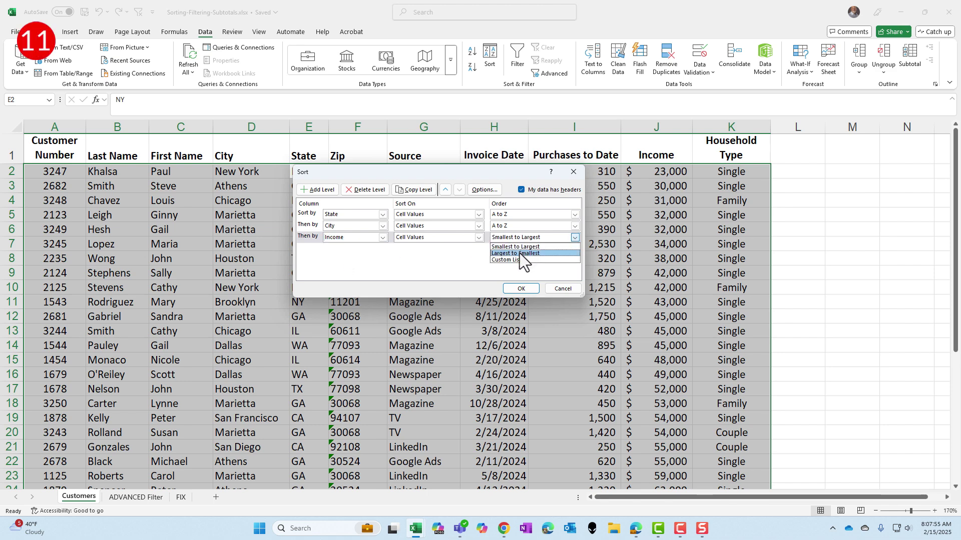
click(518, 254)
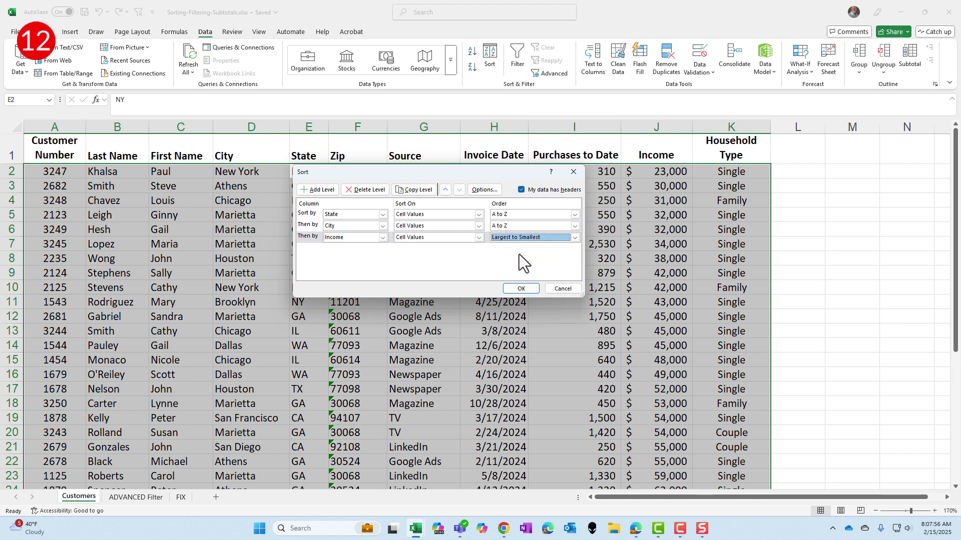
click(522, 289)
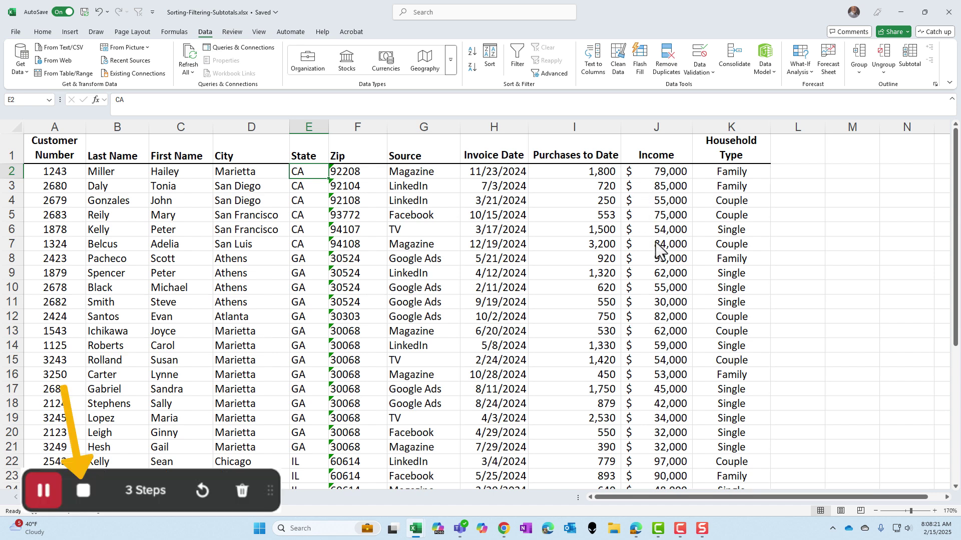
Stop the recording with Shift+F10 and scroll through the 14 captured steps.
key(shift+F10)
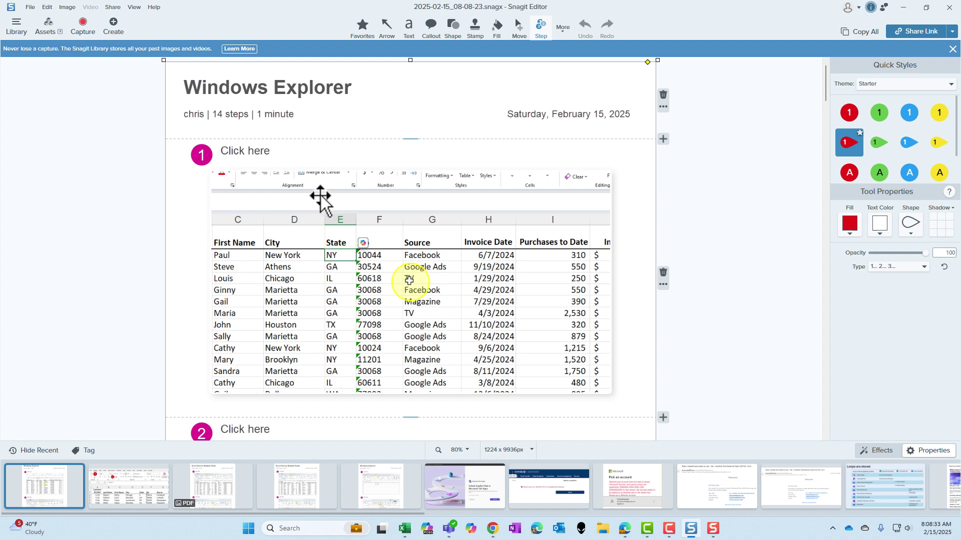
scroll(345, 223, down, 2)
scroll(368, 248, down, 3)
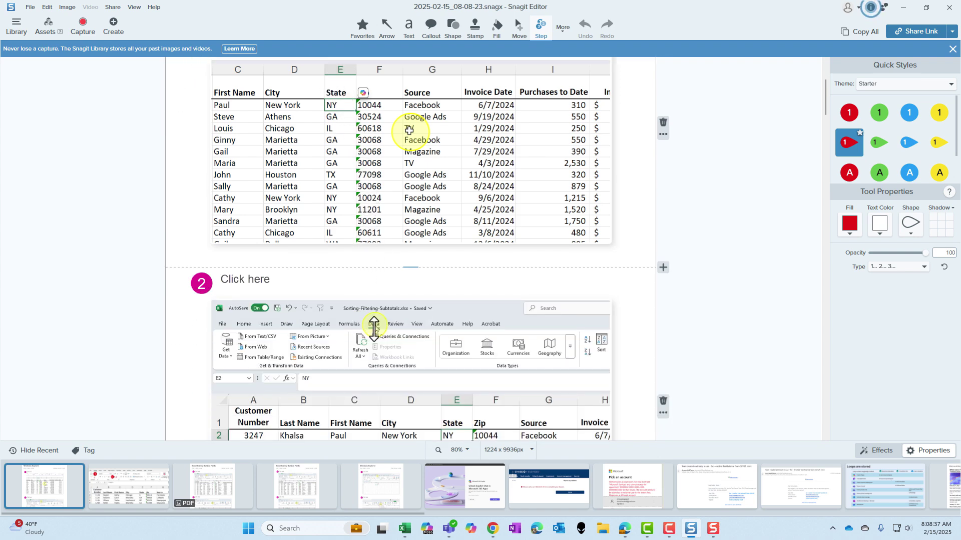
scroll(374, 329, up, 2)
scroll(374, 329, up, 2)
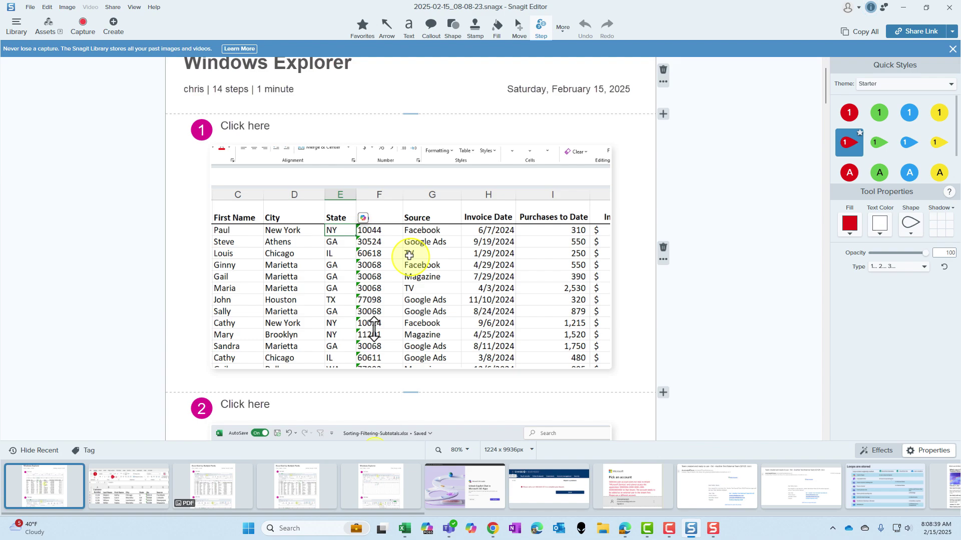
scroll(373, 329, up, 1)
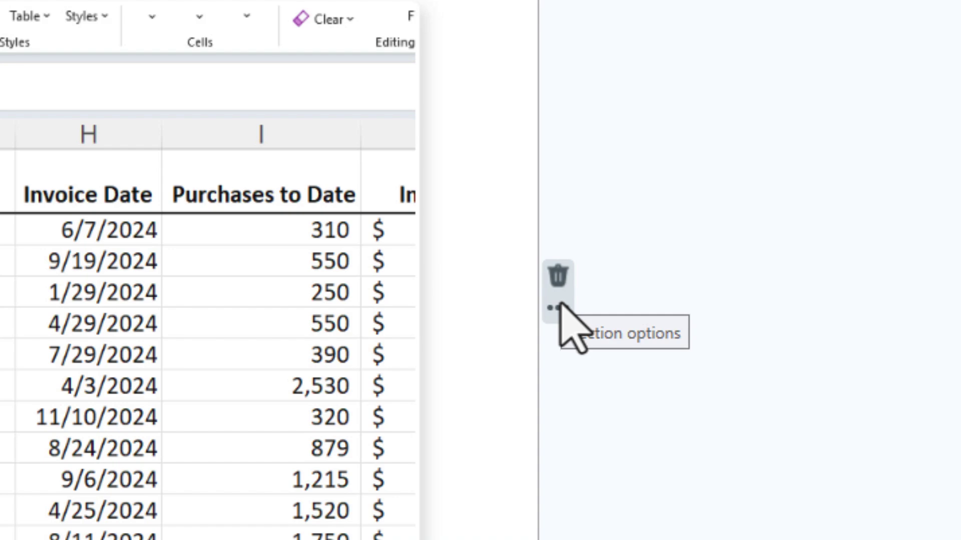
Move the partial-table first step down one place, then back up to first.
click(559, 313)
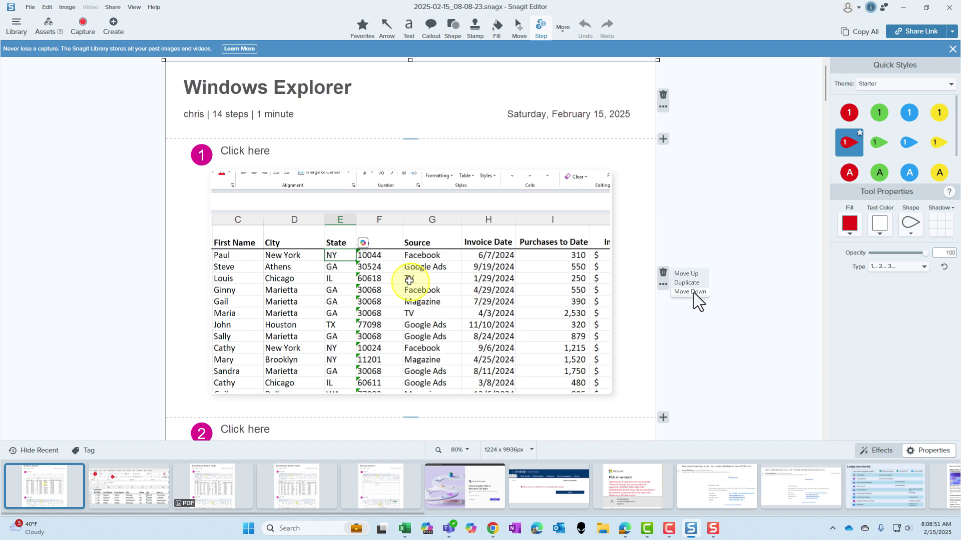
click(693, 293)
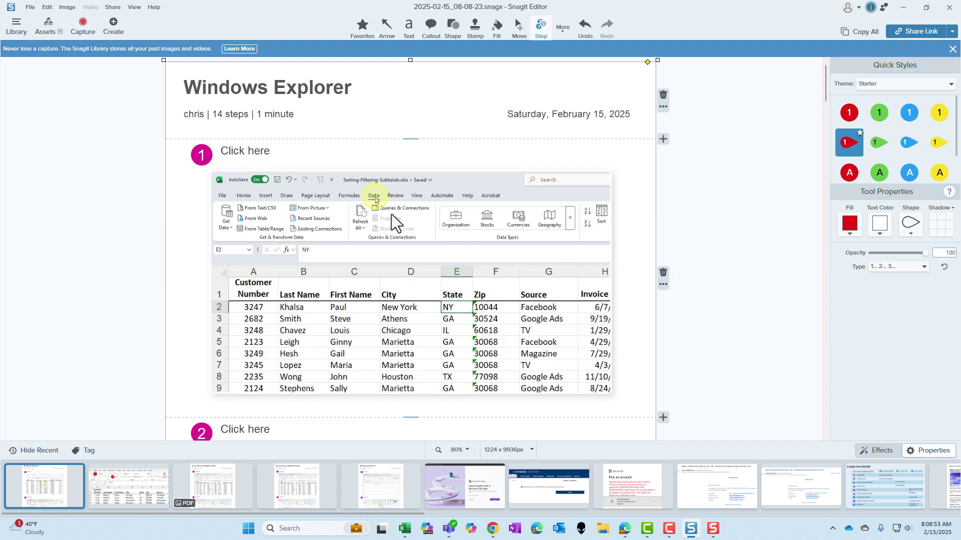
scroll(365, 203, down, 1)
scroll(461, 278, down, 2)
scroll(461, 279, down, 2)
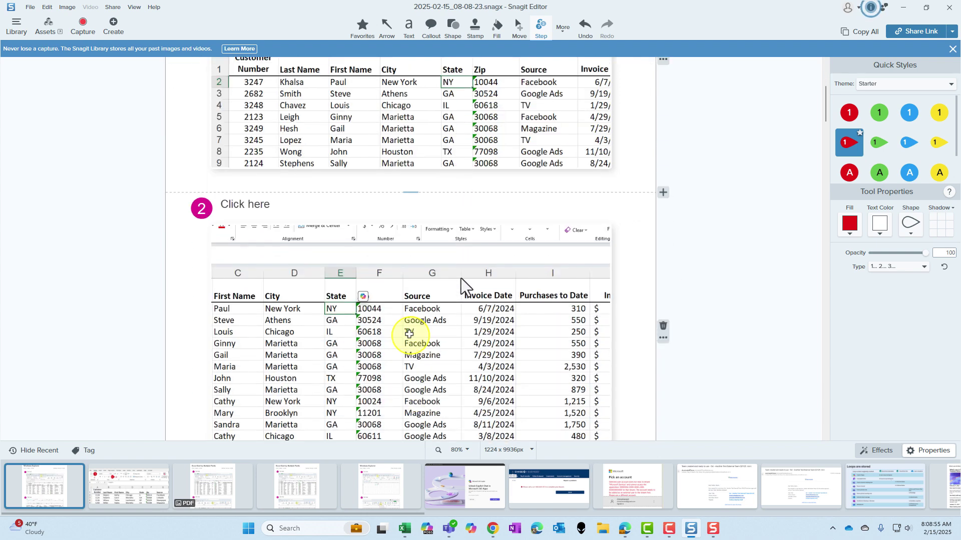
scroll(461, 278, down, 1)
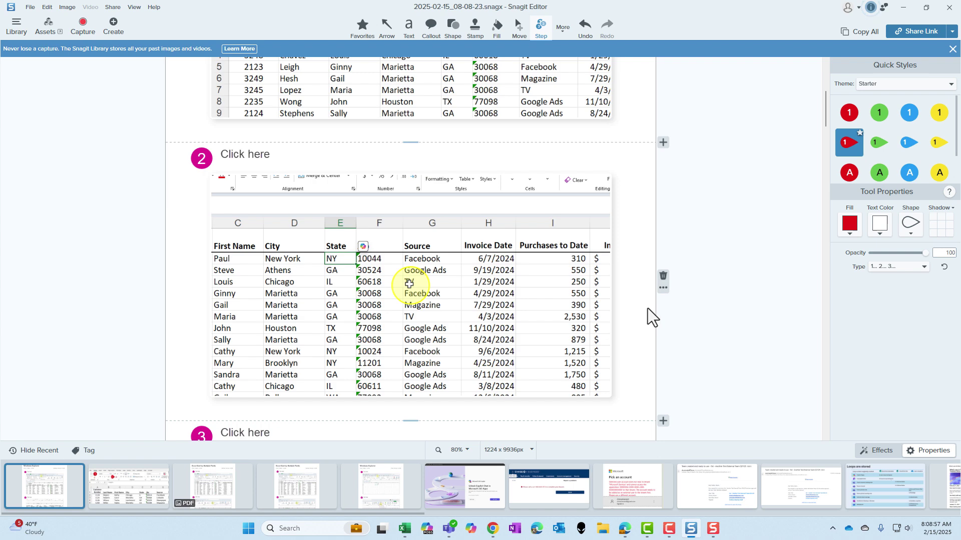
click(664, 289)
click(691, 280)
Delete the partial-table first step so step 1 shows the Data tab screenshot.
scroll(692, 279, up, 3)
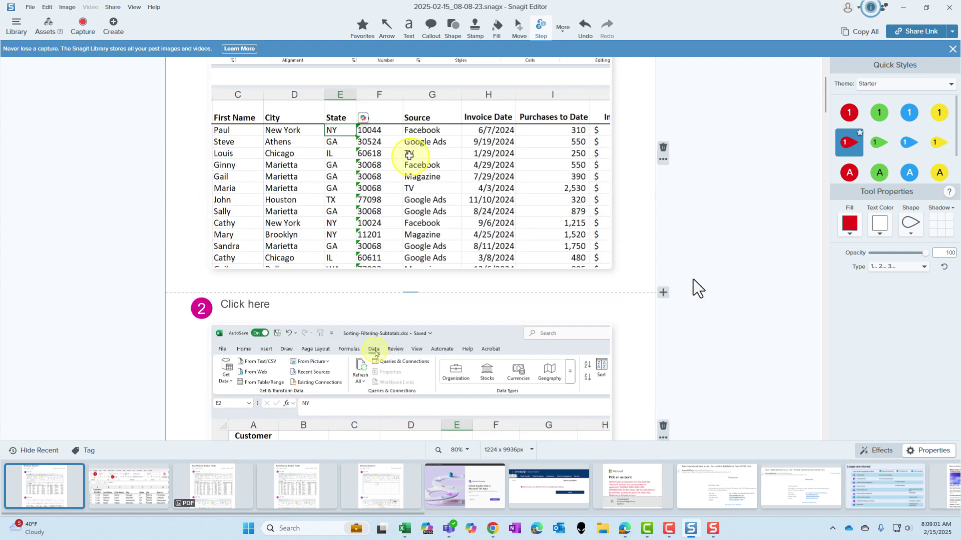
scroll(644, 268, up, 1)
scroll(453, 196, up, 1)
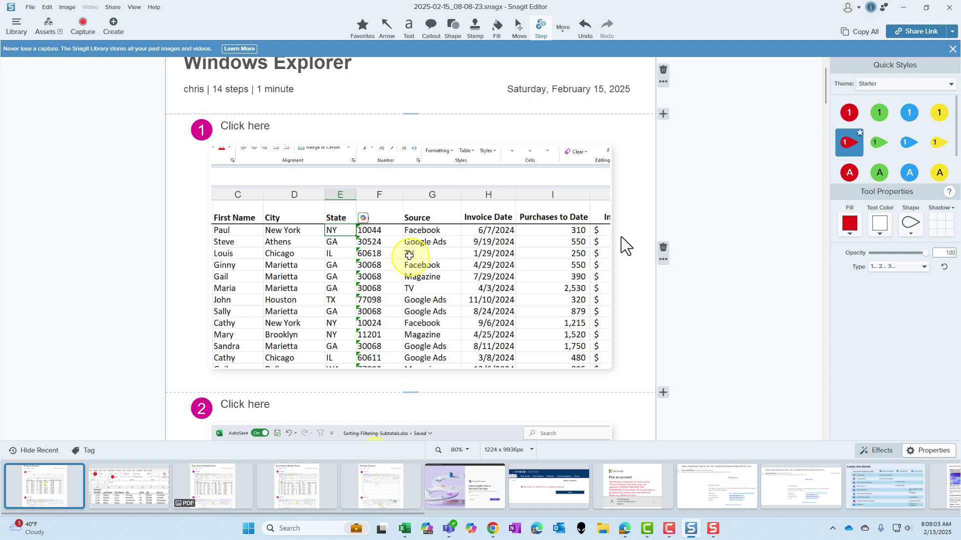
click(663, 249)
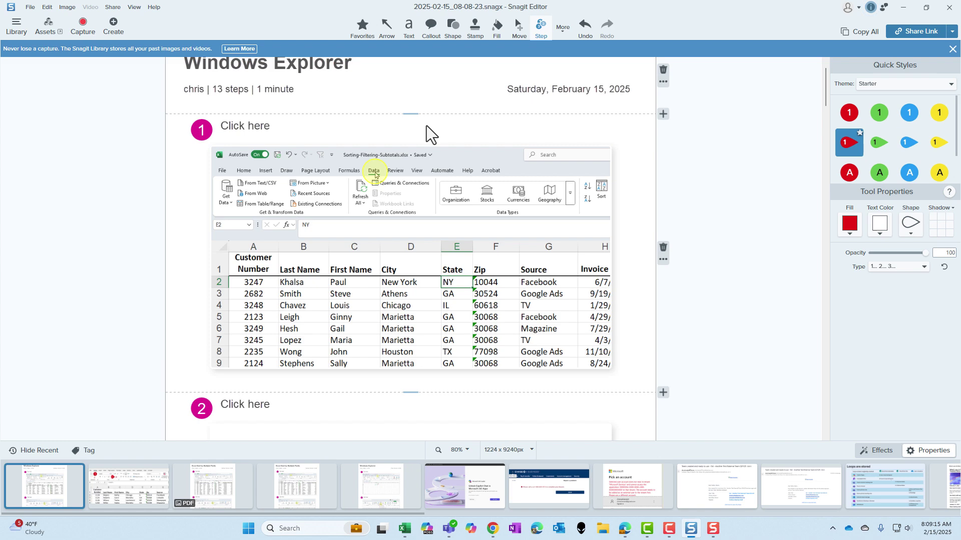
Drag step 1's bottom divider down, then slightly back, to add space below its screenshot.
scroll(320, 260, down, 2)
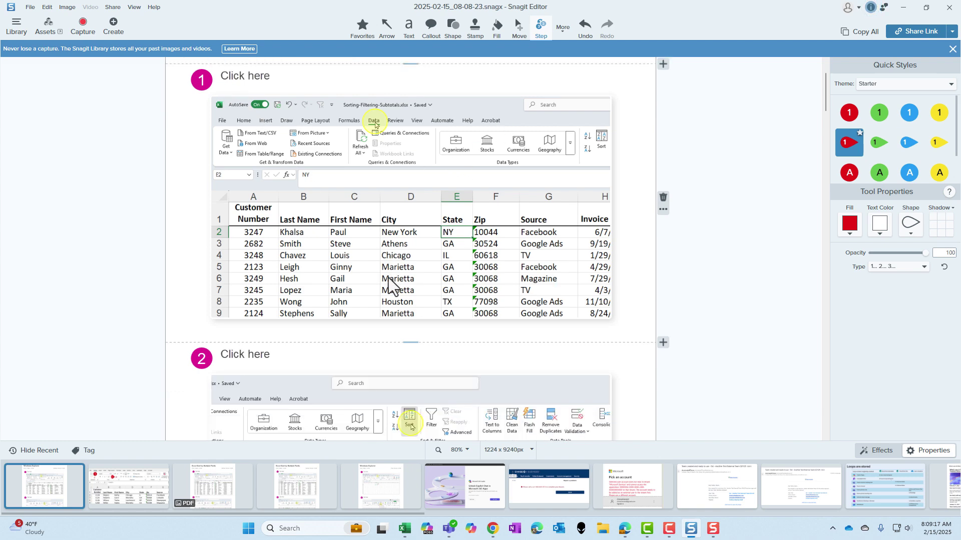
mouse_move(410, 343)
mouse_down()
mouse_move(413, 395)
mouse_move(420, 338)
mouse_up()
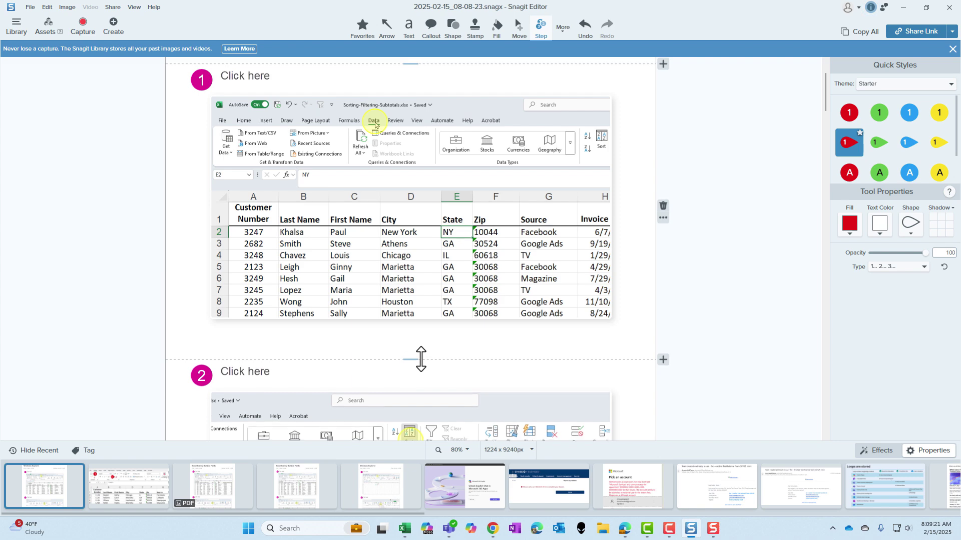
scroll(420, 339, down, 1)
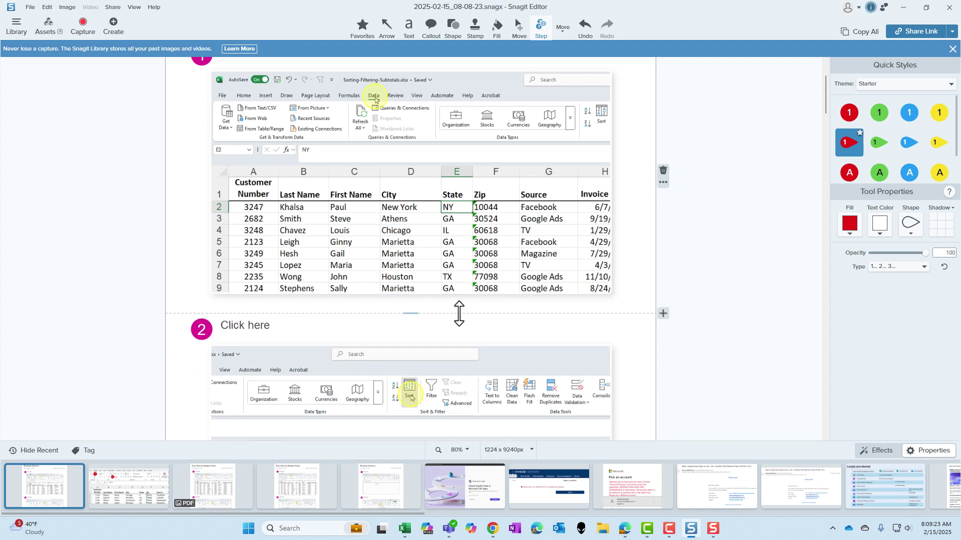
scroll(457, 313, down, 3)
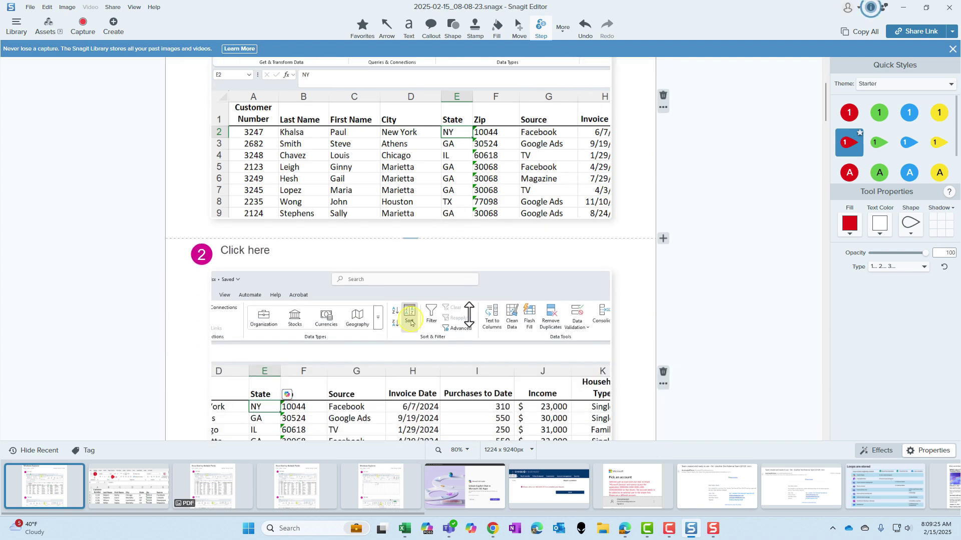
scroll(468, 315, up, 1)
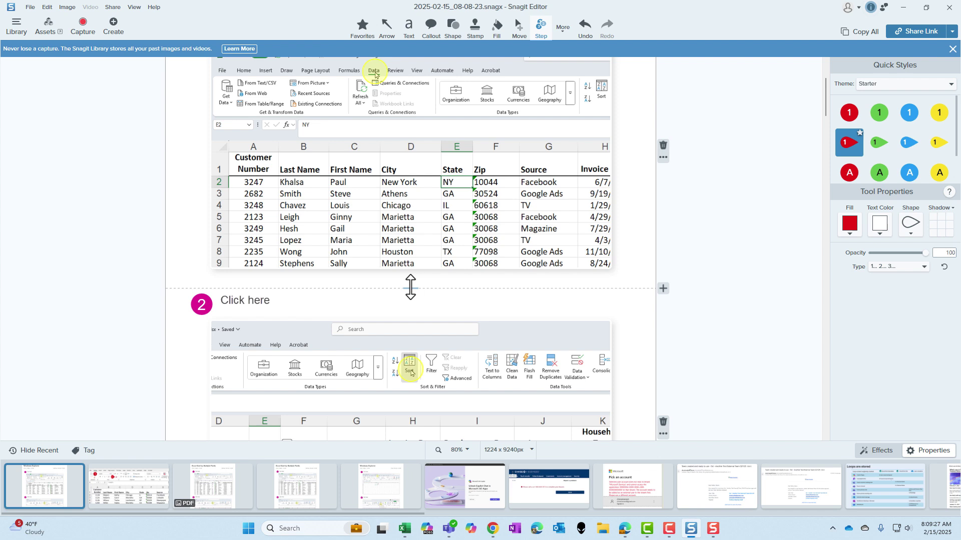
drag(411, 288, 412, 333)
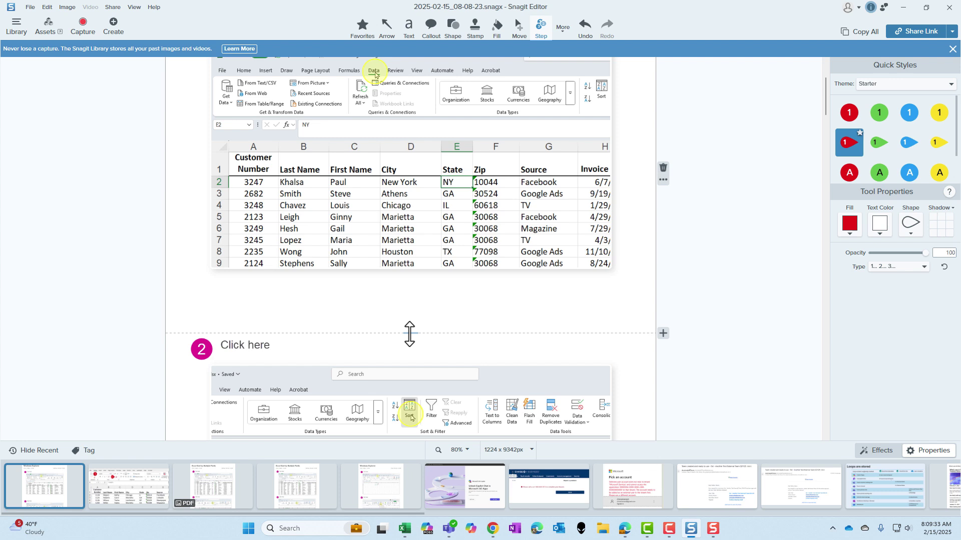
drag(411, 333, 412, 313)
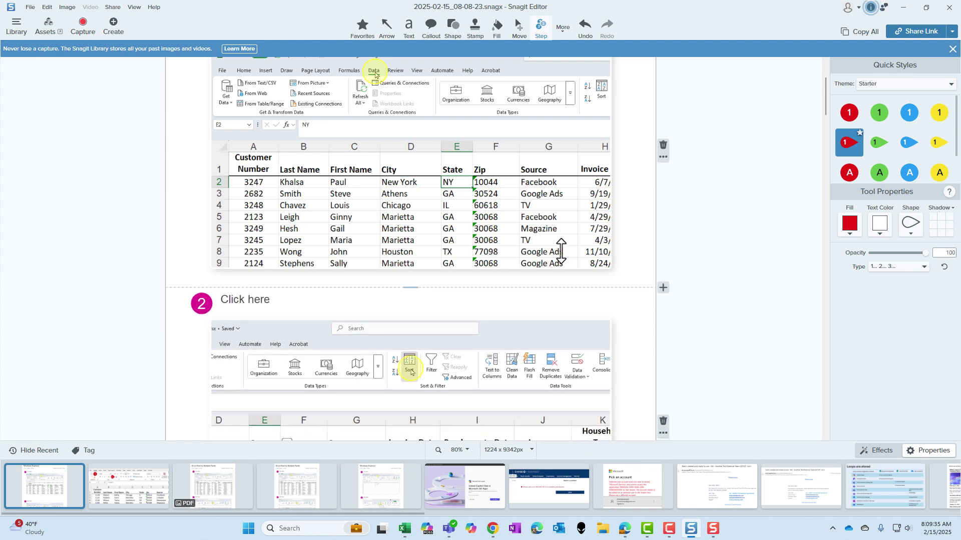
scroll(563, 249, up, 1)
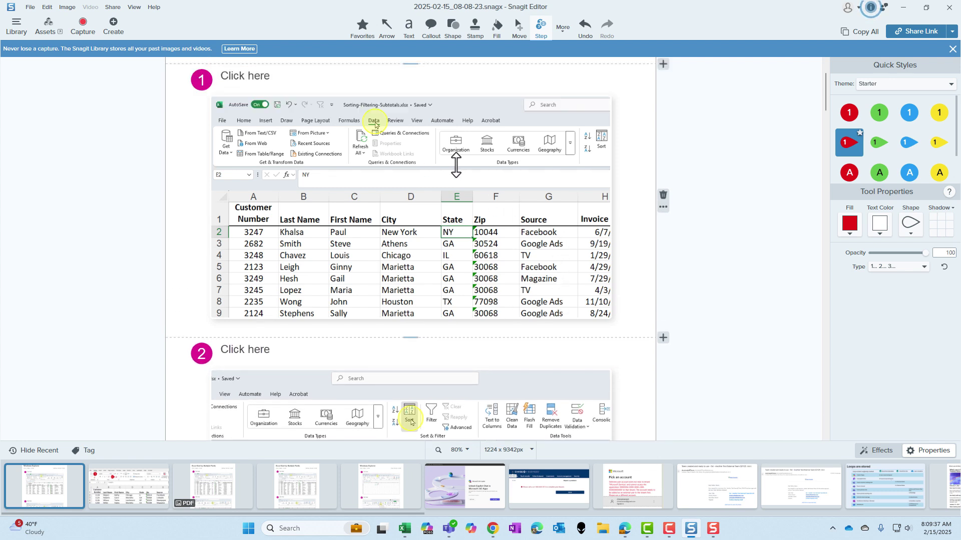
Select the step 1 screenshot and adjust its zoom, ending zoomed in two levels.
click(560, 36)
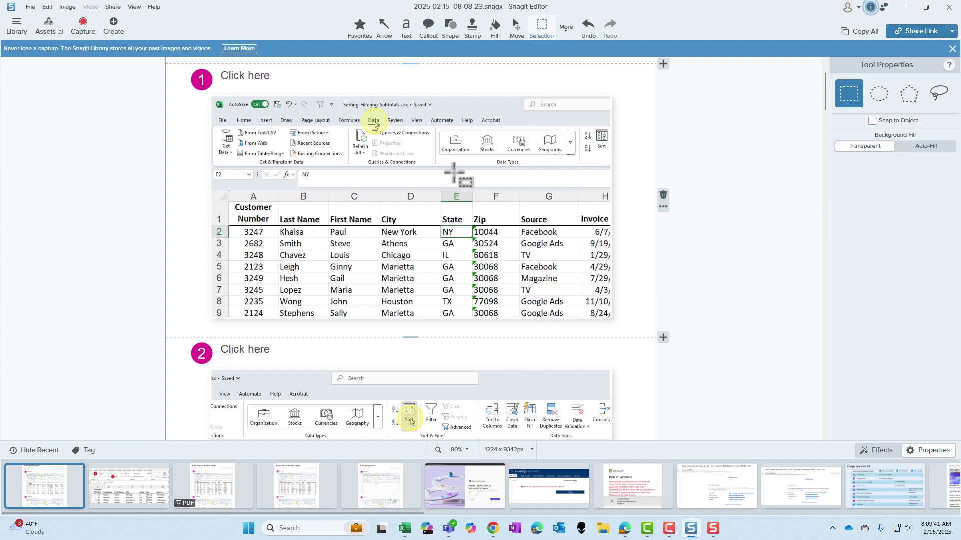
click(455, 173)
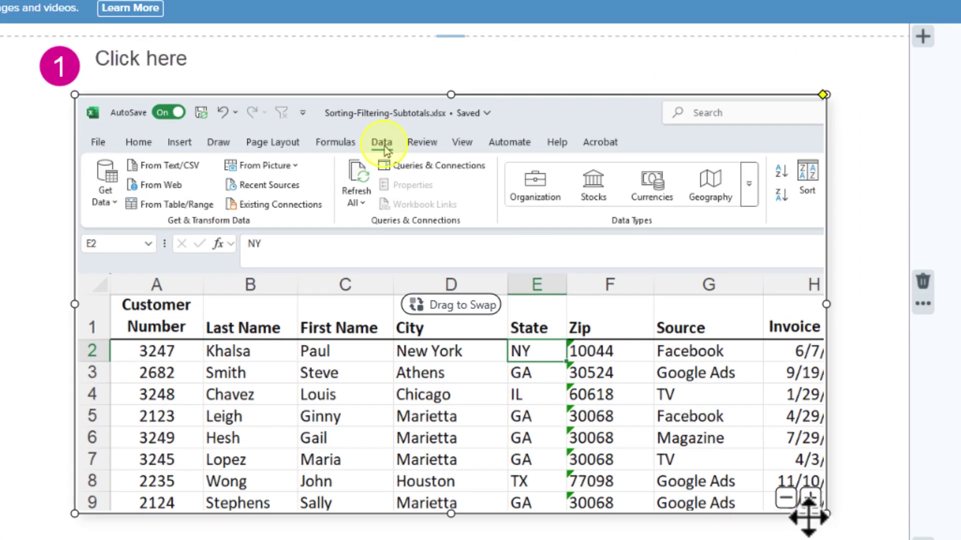
click(785, 502)
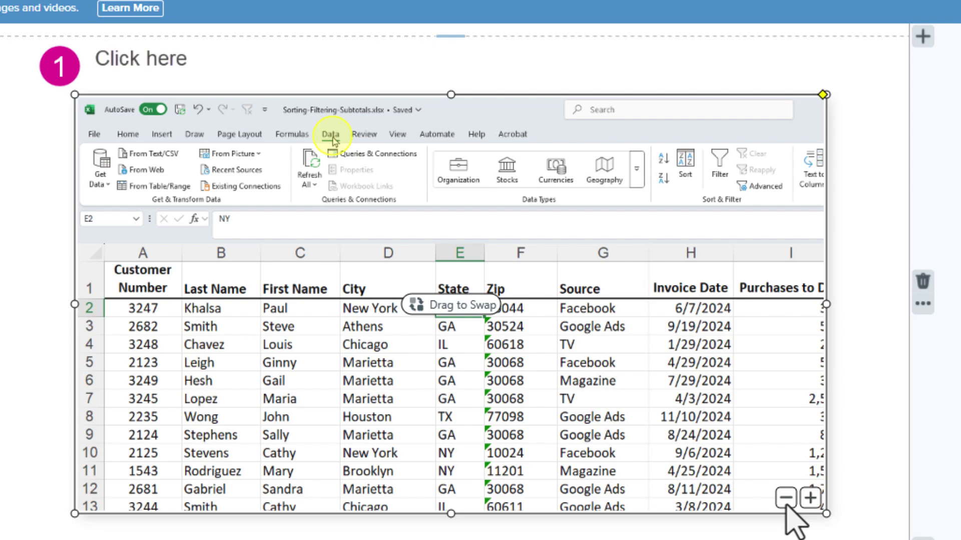
click(786, 503)
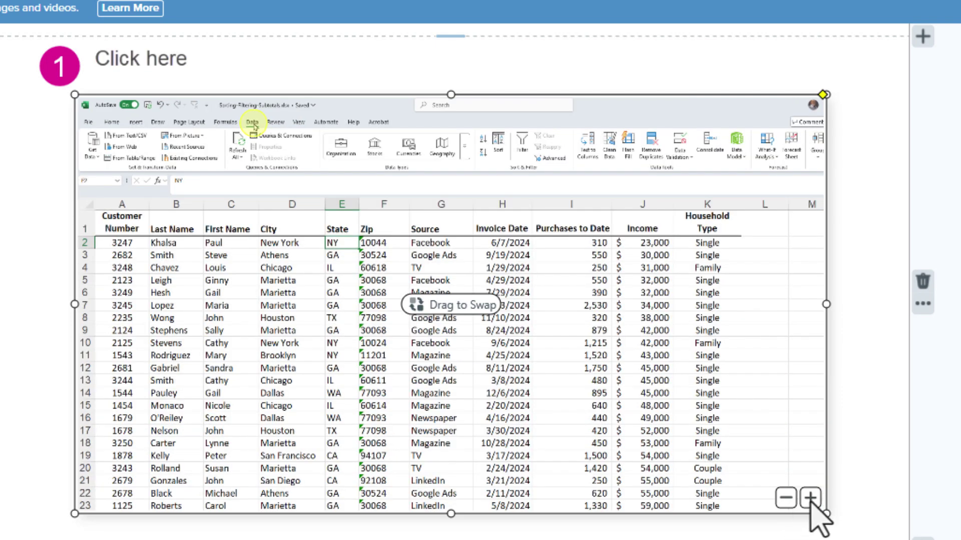
click(810, 498)
click(811, 500)
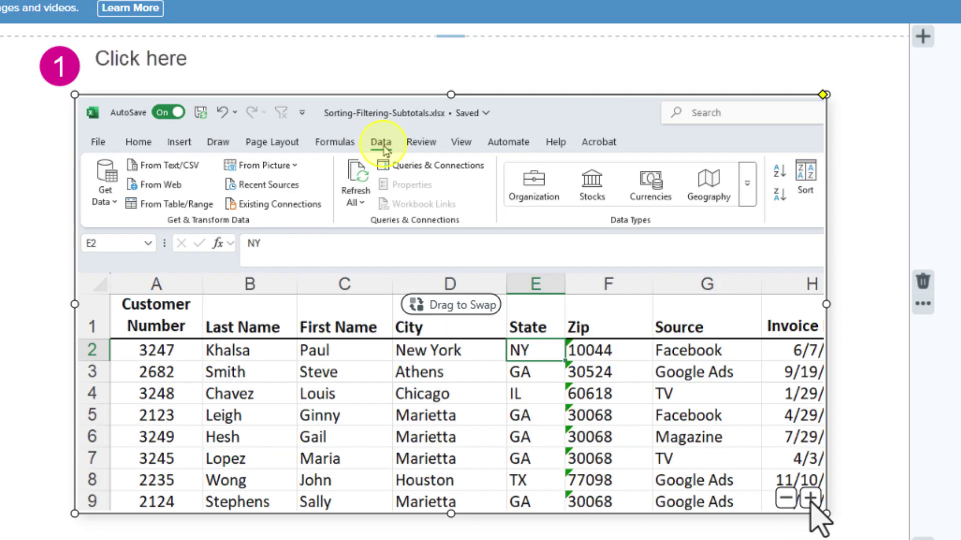
click(811, 500)
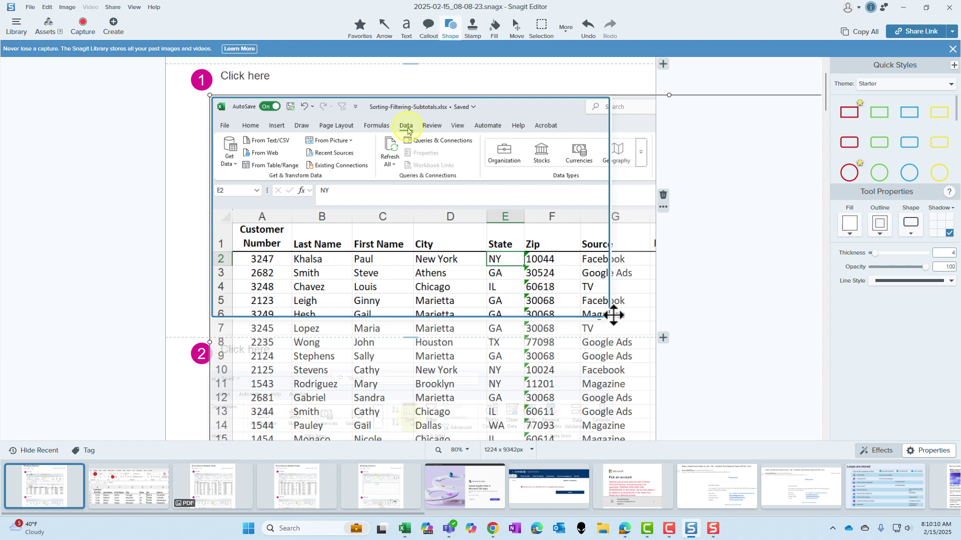
Drag the step 1 screenshot so the title bar, Data ribbon and first rows show.
mouse_move(530, 274)
mouse_down()
mouse_move(529, 231)
mouse_move(527, 281)
mouse_up()
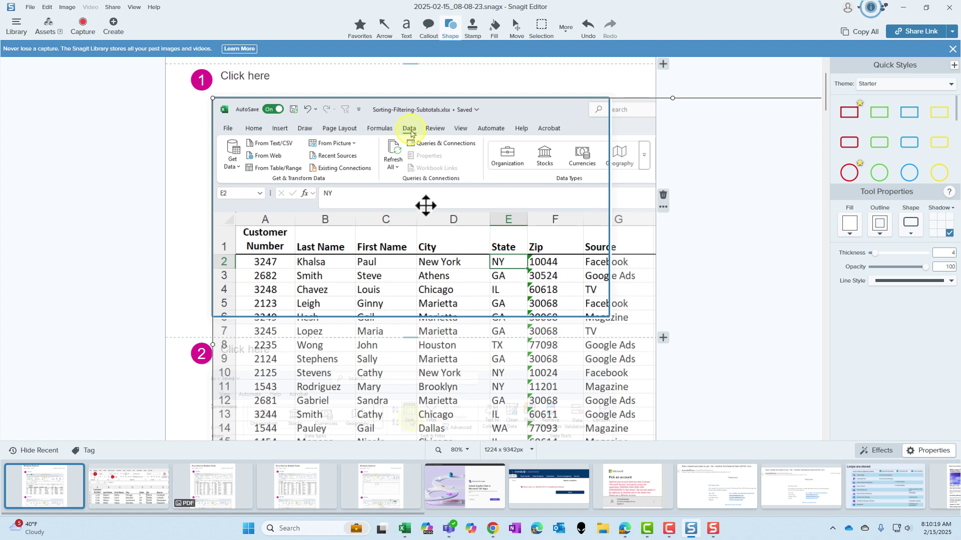
Fix the step 1 image position and delete the step 3 section showing the Income list.
click(425, 204)
scroll(701, 190, down, 1)
scroll(701, 190, down, 1)
scroll(726, 184, up, 1)
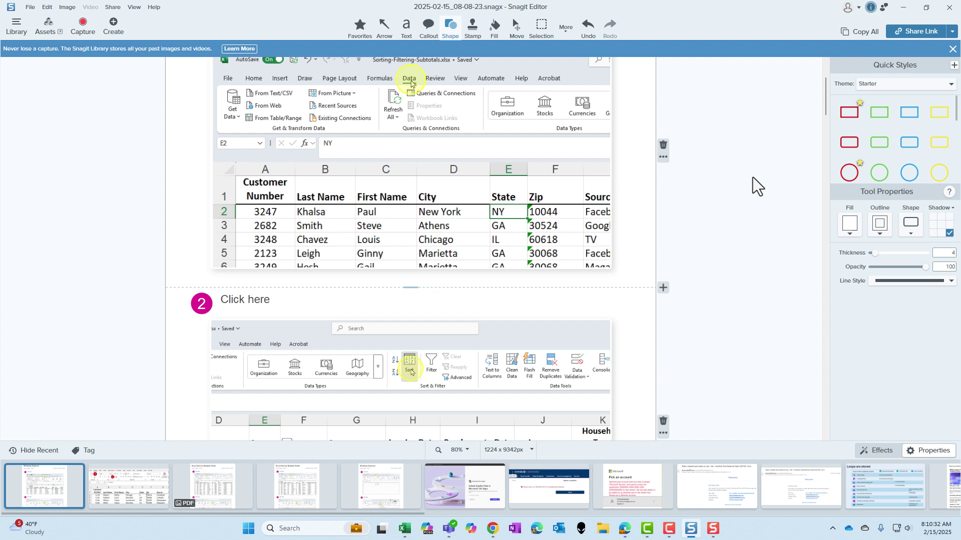
scroll(752, 177, down, 2)
scroll(752, 177, down, 2)
scroll(753, 177, down, 5)
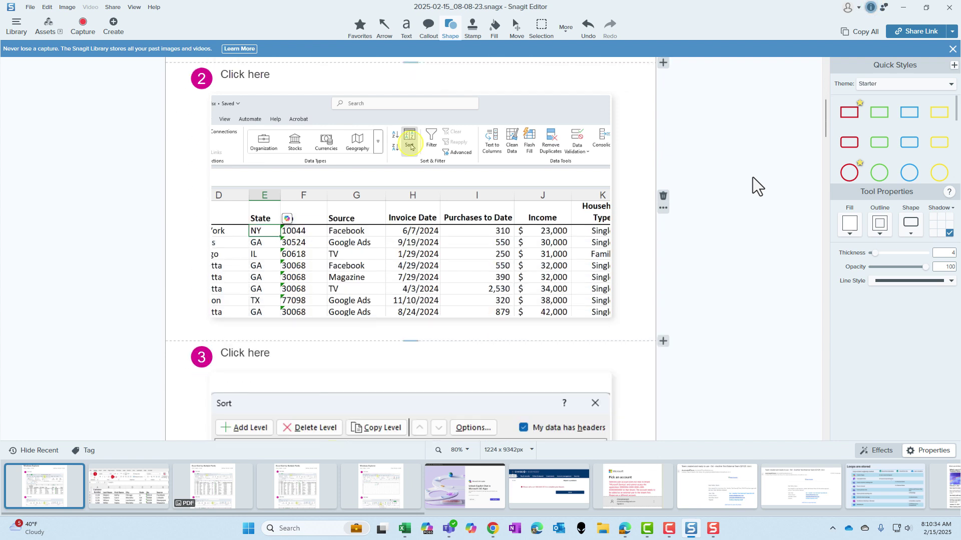
scroll(753, 177, down, 3)
scroll(752, 176, down, 3)
scroll(752, 176, down, 3)
scroll(752, 177, down, 1)
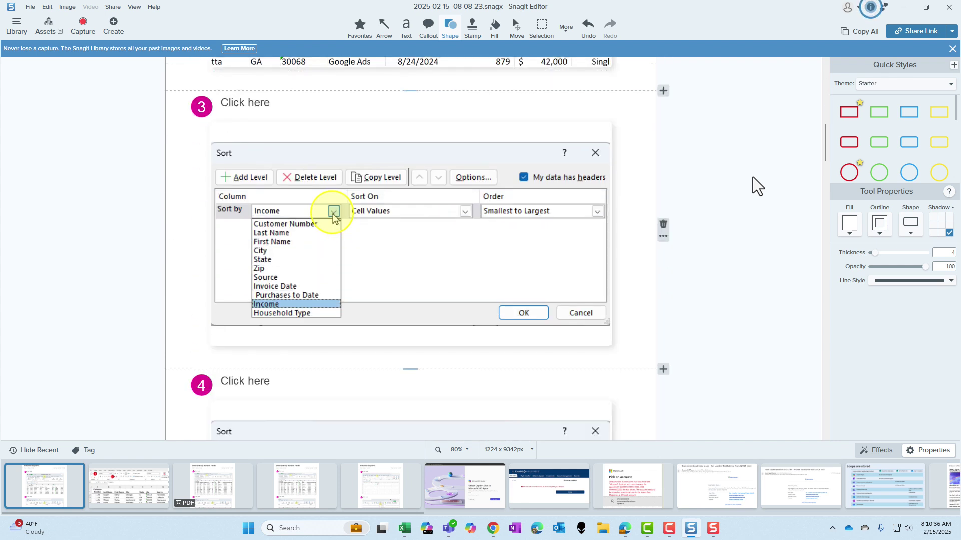
scroll(423, 223, down, 1)
scroll(340, 276, down, 2)
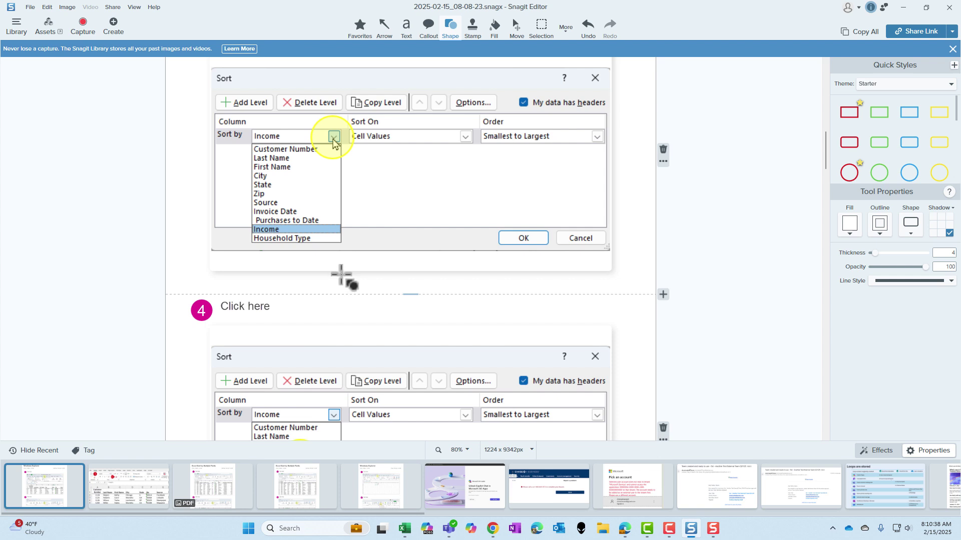
scroll(341, 274, up, 3)
scroll(341, 274, down, 2)
scroll(341, 275, down, 1)
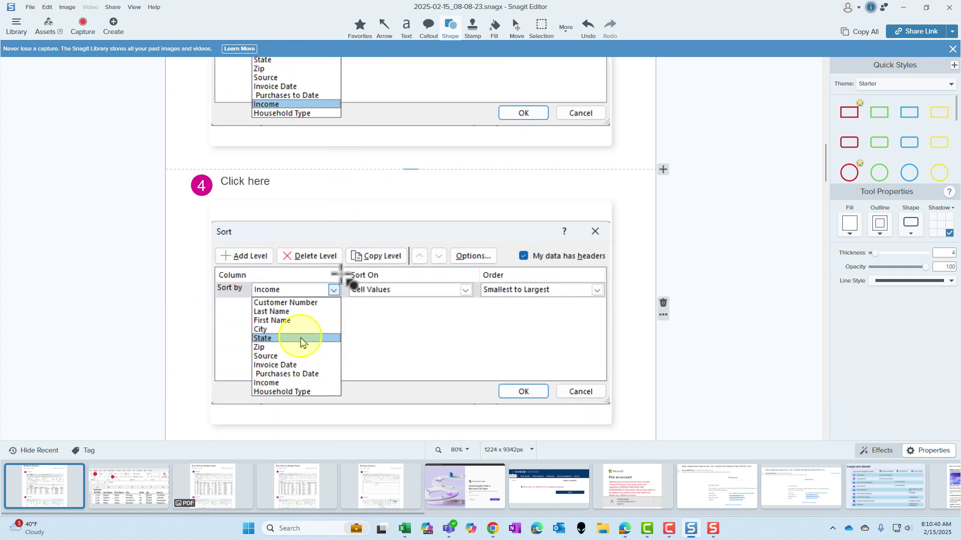
scroll(341, 274, up, 2)
scroll(341, 275, up, 3)
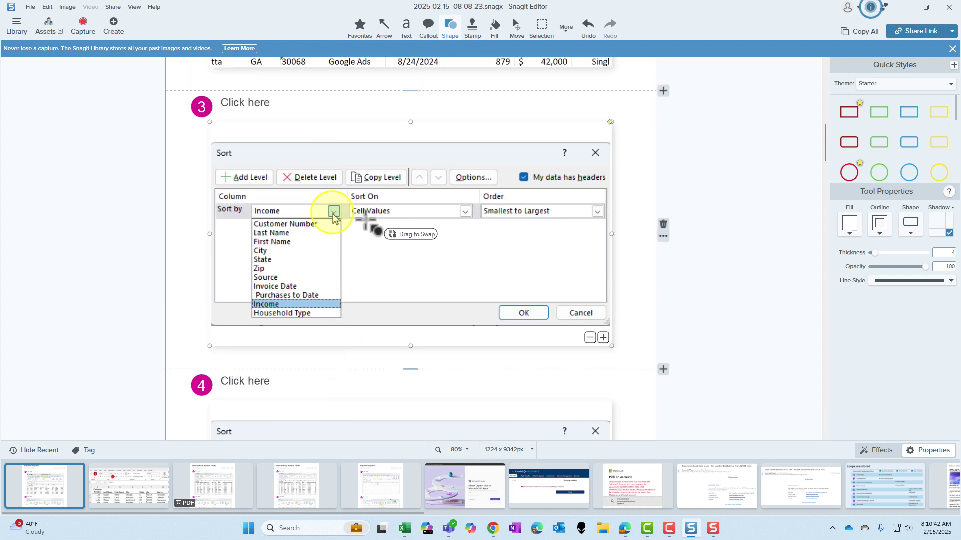
scroll(345, 220, down, 2)
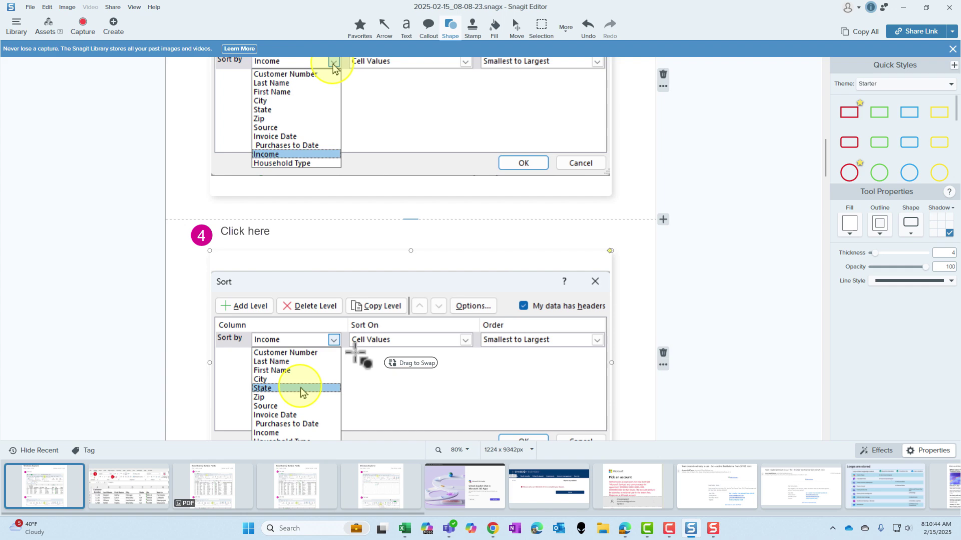
scroll(360, 345, up, 1)
scroll(356, 310, up, 1)
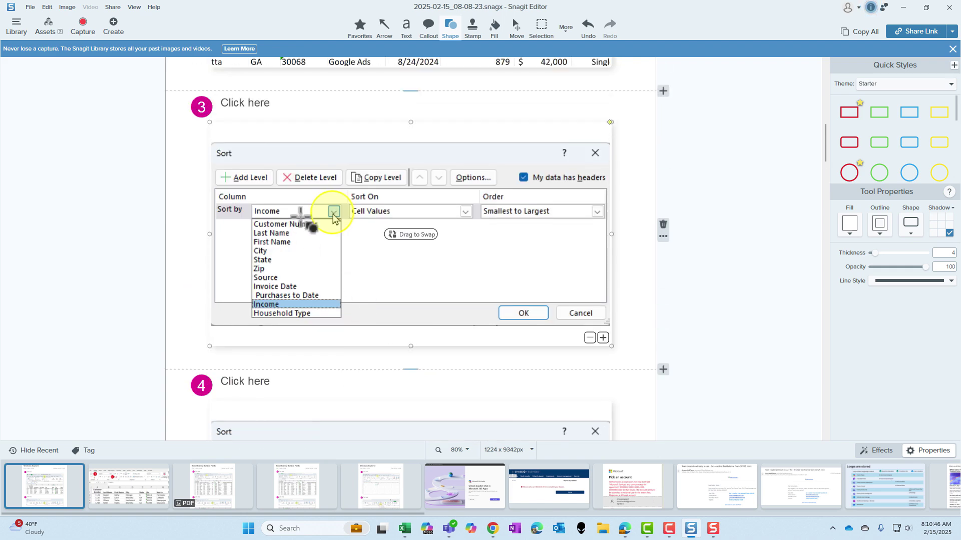
click(663, 226)
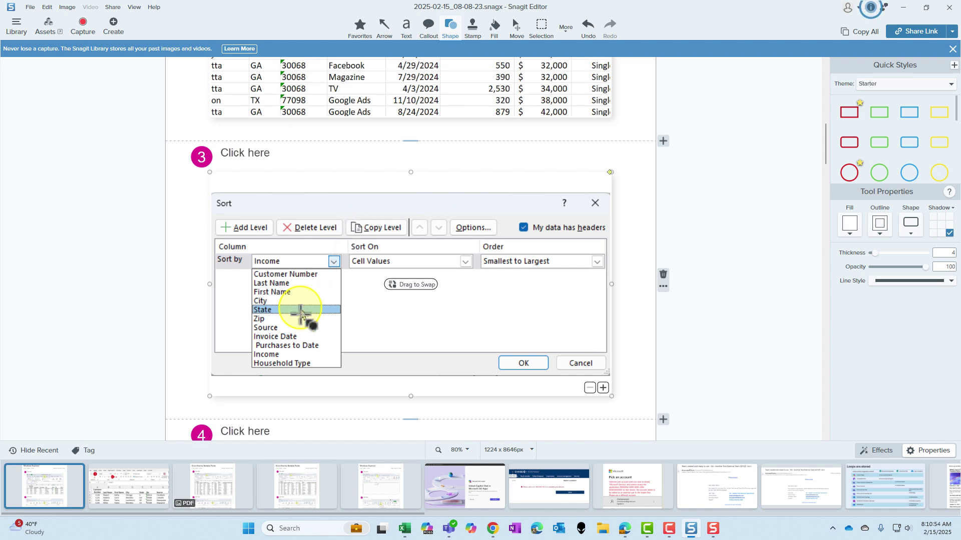
Delete the duplicate step 5 and redundant step 7 Sort dialog sections.
scroll(540, 278, down, 1)
scroll(536, 270, down, 2)
scroll(540, 279, down, 2)
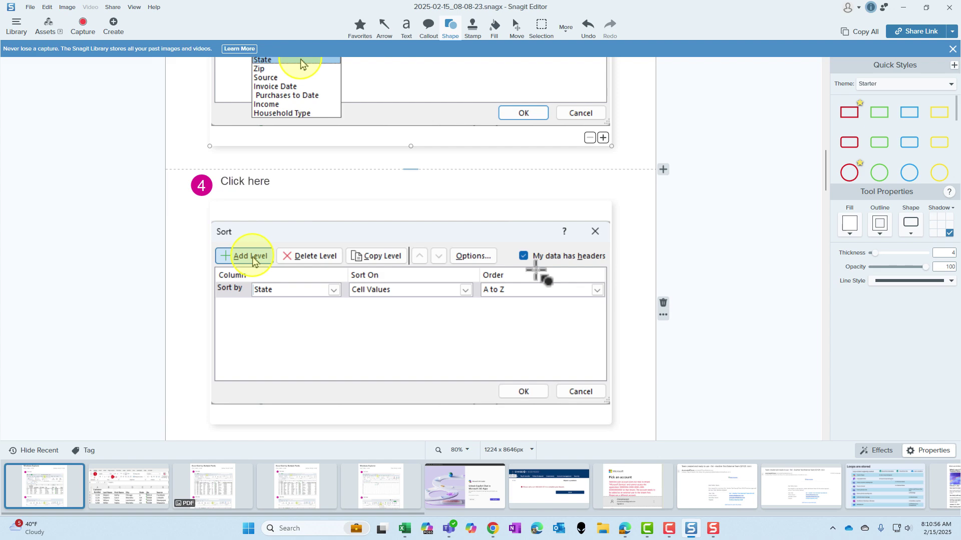
scroll(536, 270, down, 5)
scroll(536, 270, down, 1)
scroll(535, 270, down, 2)
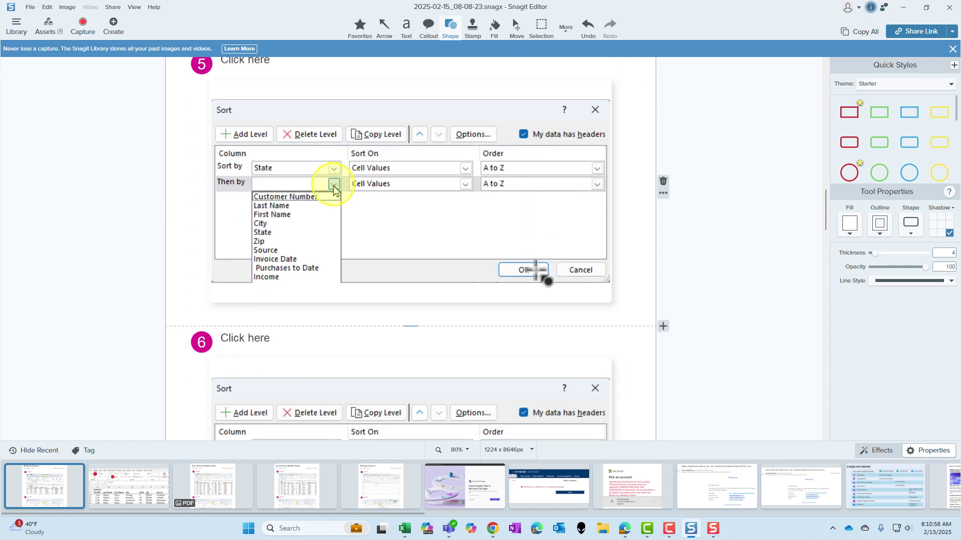
scroll(536, 270, up, 2)
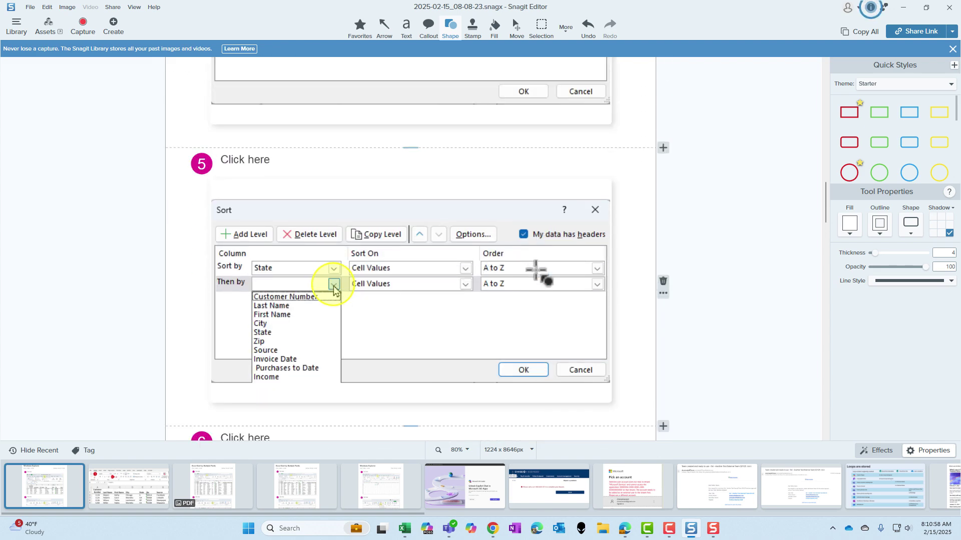
click(663, 282)
scroll(548, 235, down, 1)
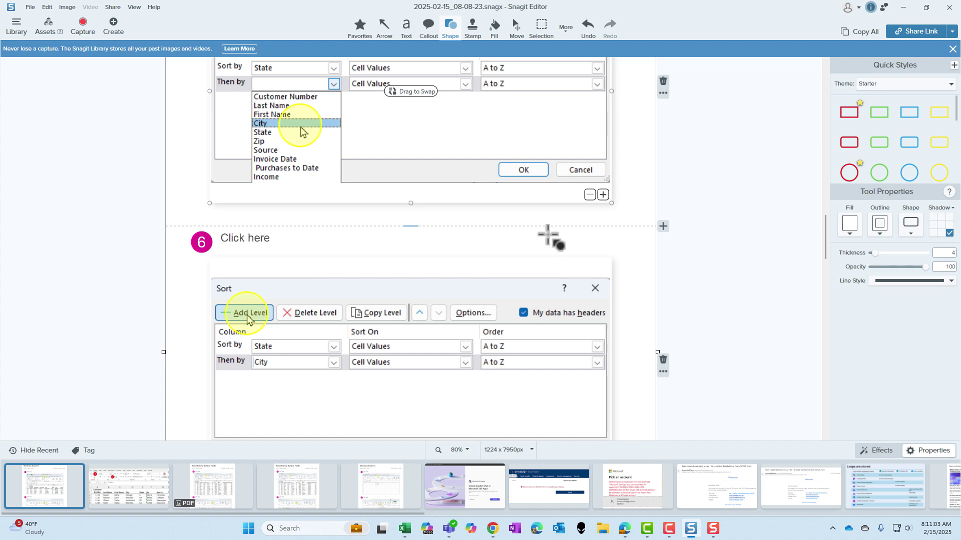
scroll(548, 235, down, 2)
scroll(548, 236, down, 3)
scroll(548, 235, up, 2)
scroll(547, 235, down, 1)
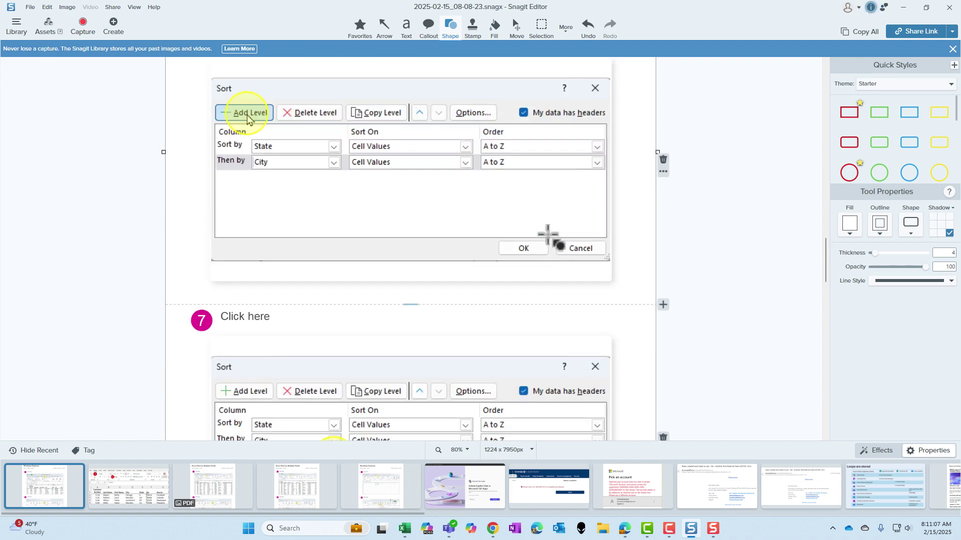
scroll(547, 235, down, 3)
scroll(548, 235, down, 2)
scroll(548, 235, down, 1)
scroll(548, 235, up, 1)
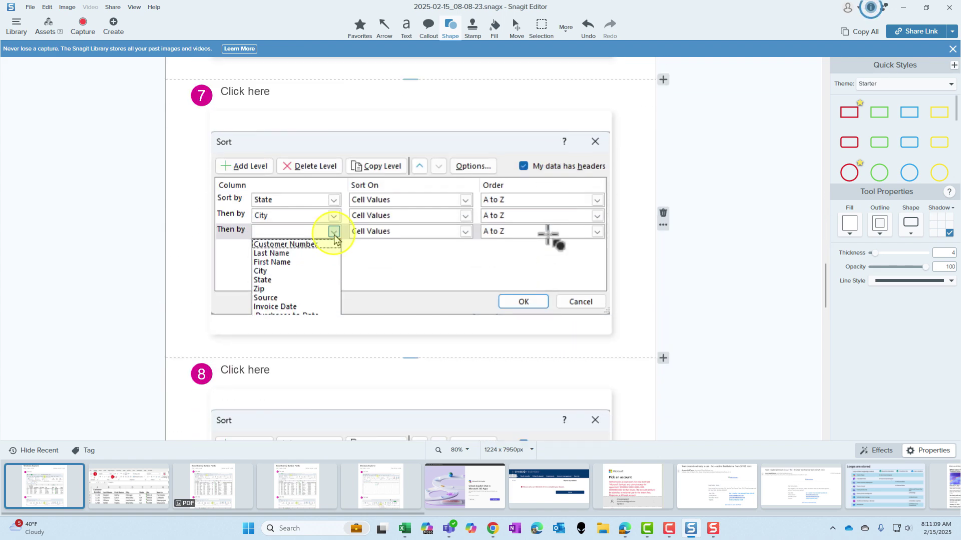
scroll(580, 235, up, 1)
click(663, 239)
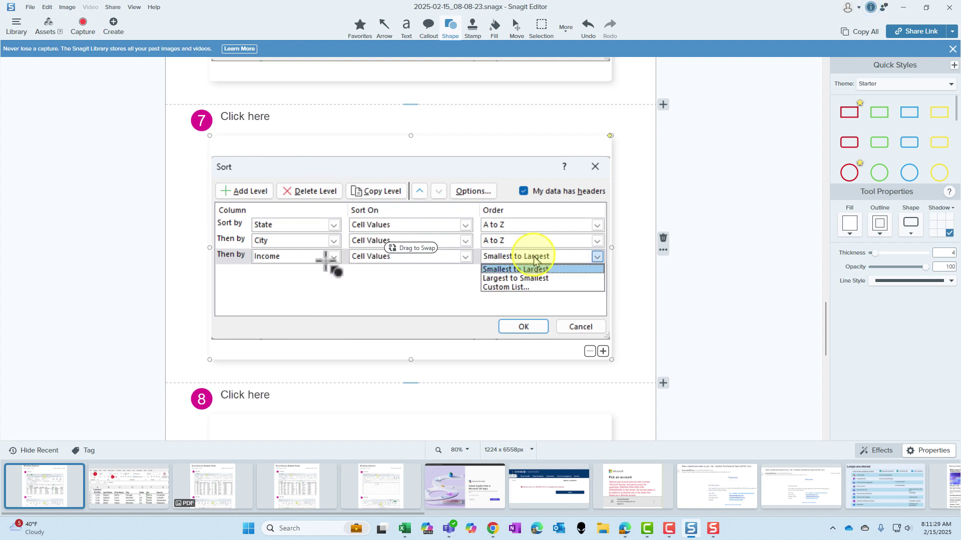
Delete one more redundant step 7 section, leaving eight steps, and return to the top.
scroll(755, 210, down, 1)
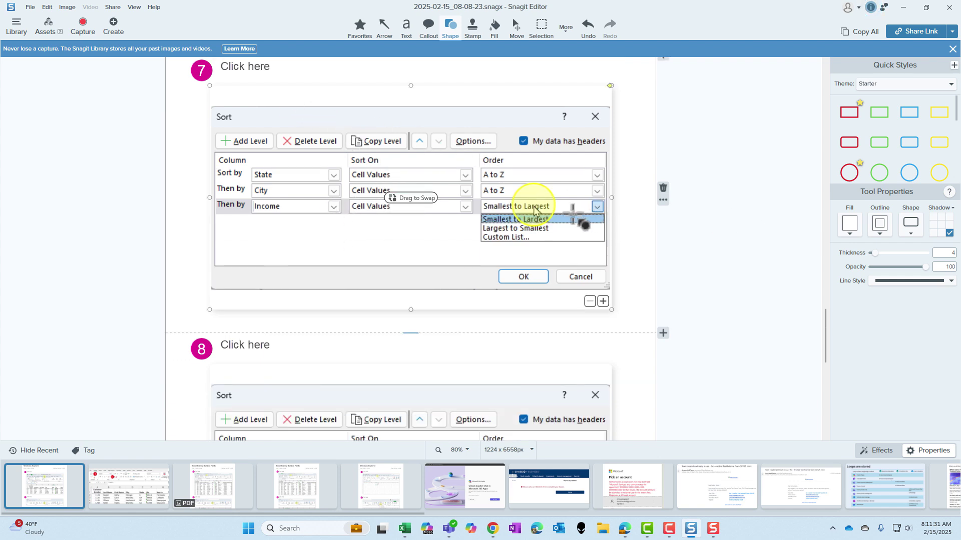
scroll(765, 192, down, 1)
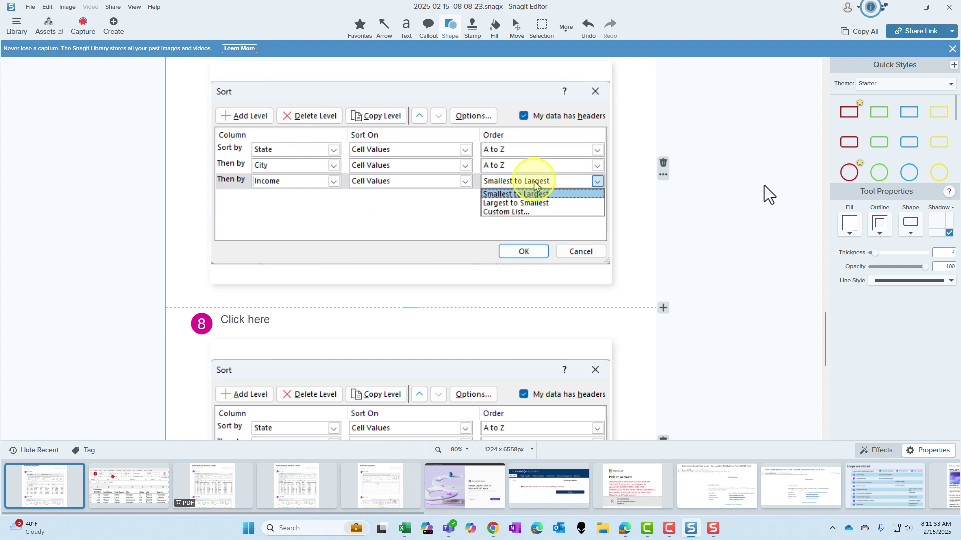
scroll(773, 215, down, 3)
scroll(776, 224, down, 1)
scroll(776, 223, up, 5)
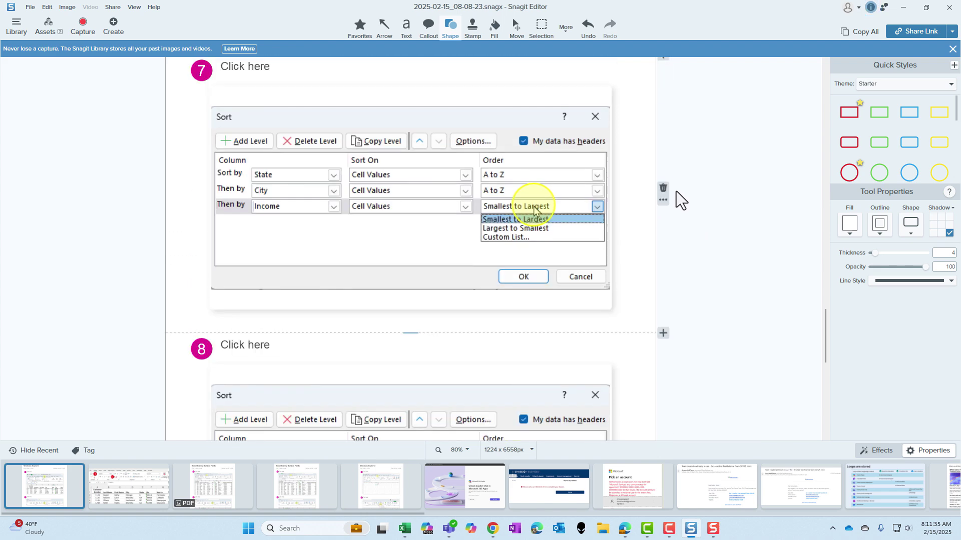
click(663, 189)
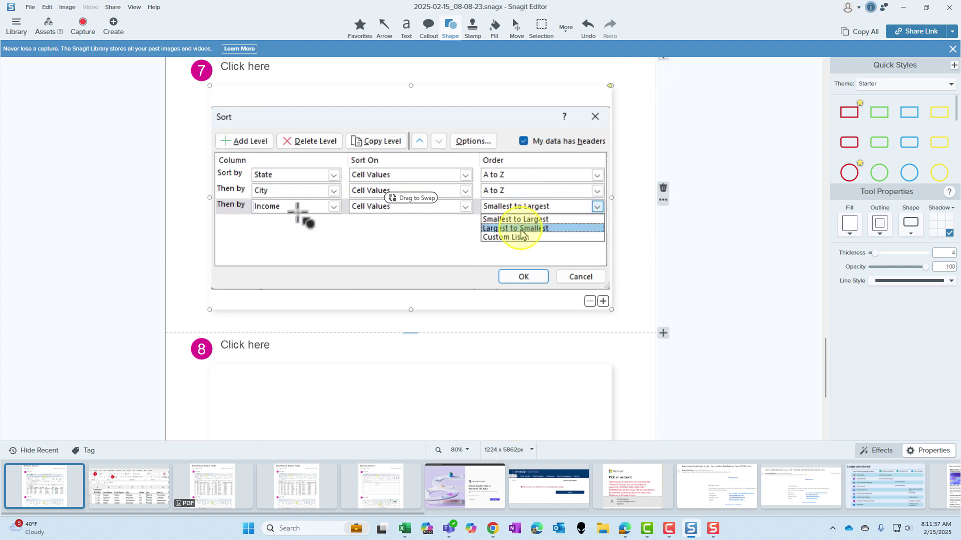
scroll(299, 214, down, 1)
scroll(299, 214, down, 7)
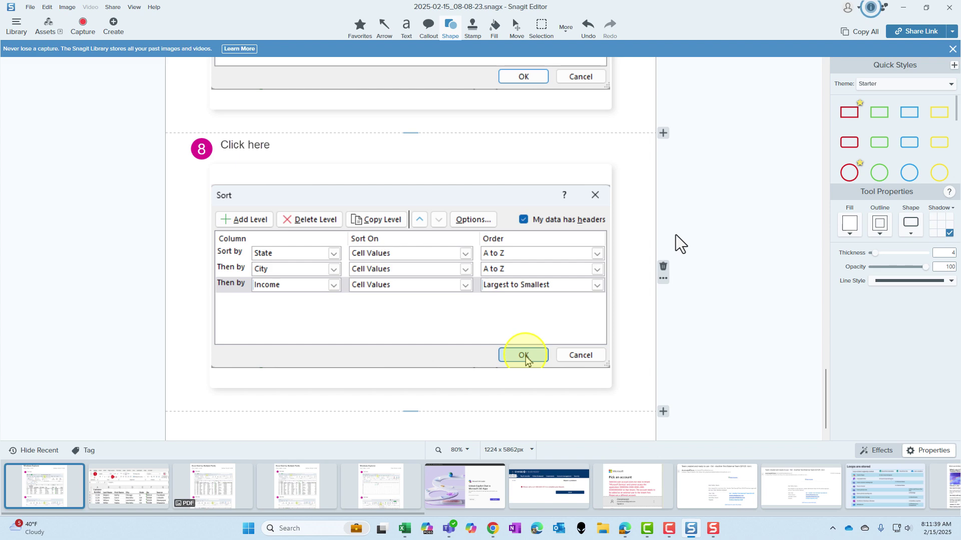
scroll(544, 237, down, 1)
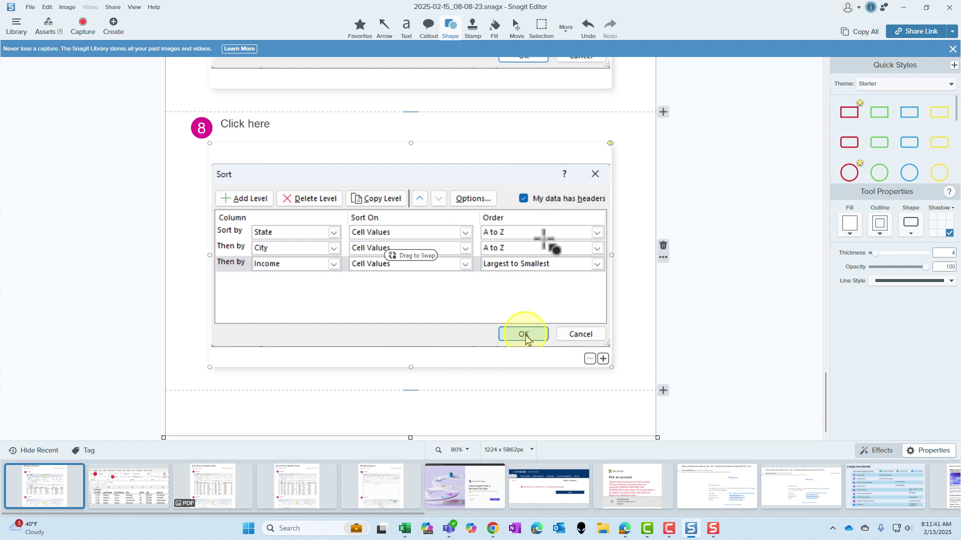
scroll(544, 239, up, 1)
scroll(544, 239, up, 1)
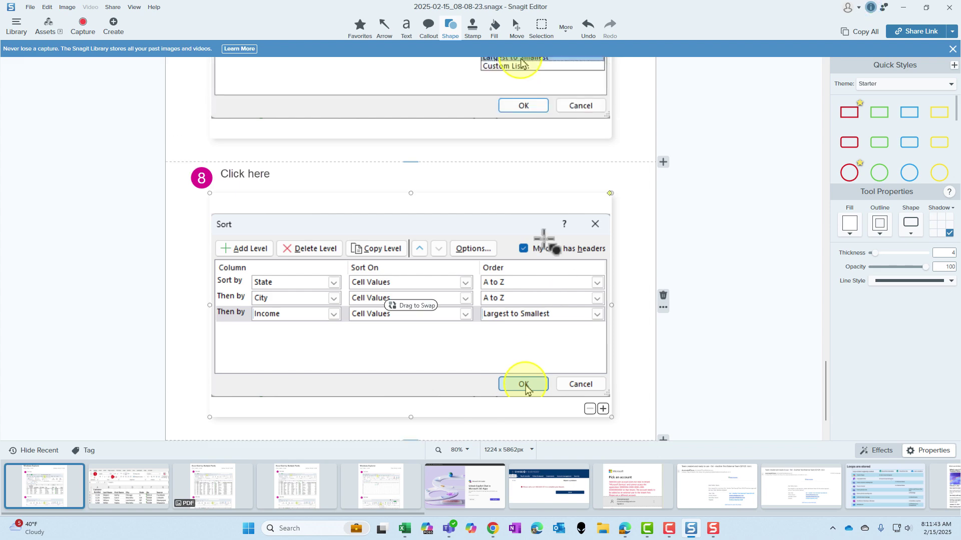
scroll(544, 239, up, 8)
scroll(544, 239, up, 5)
scroll(544, 240, up, 14)
scroll(544, 240, up, 12)
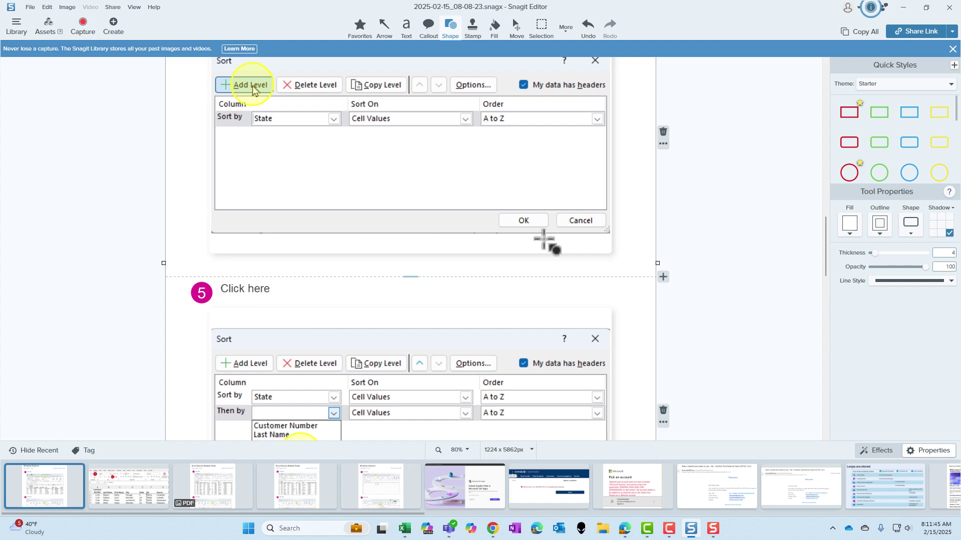
scroll(544, 239, up, 1)
scroll(544, 239, up, 17)
scroll(544, 239, up, 6)
scroll(544, 239, up, 15)
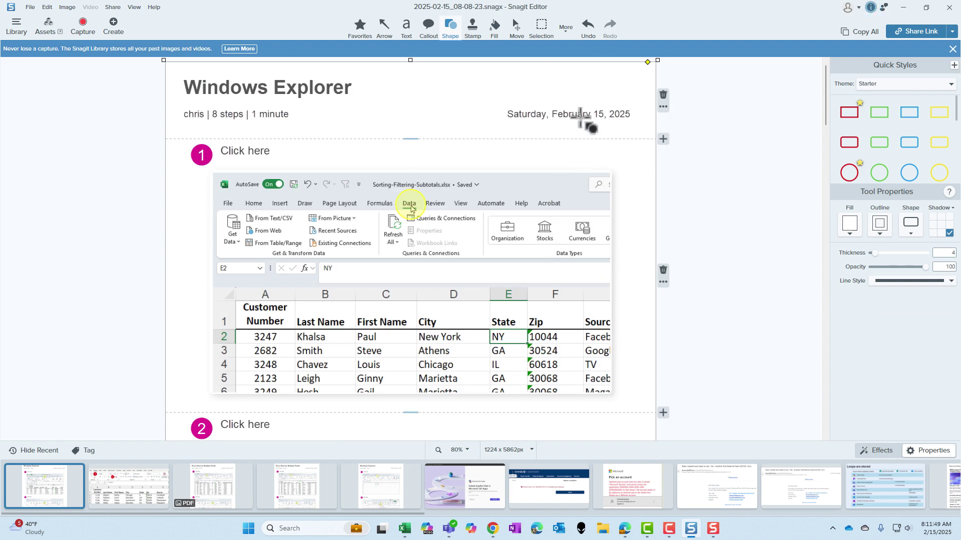
Delete the date line and the author/step-count line beneath the title.
click(574, 116)
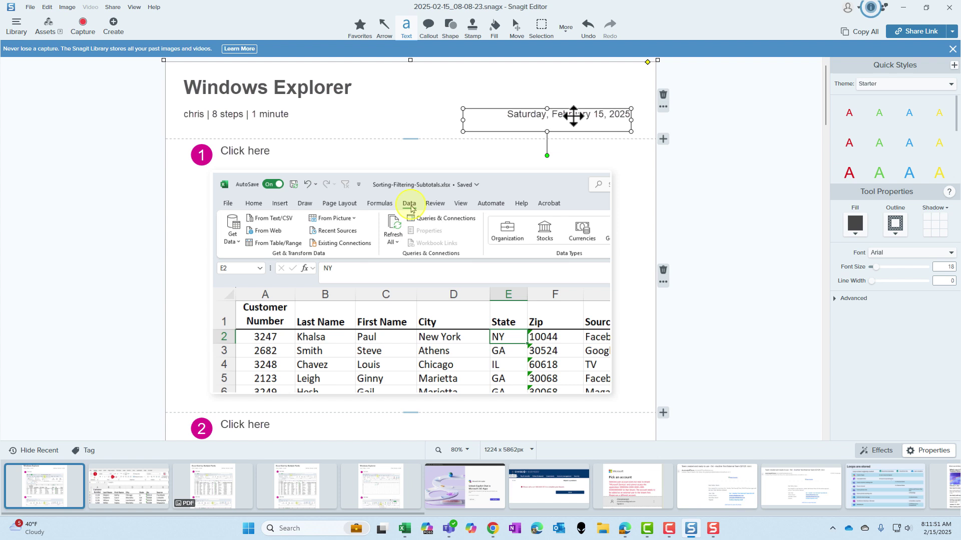
key(Delete)
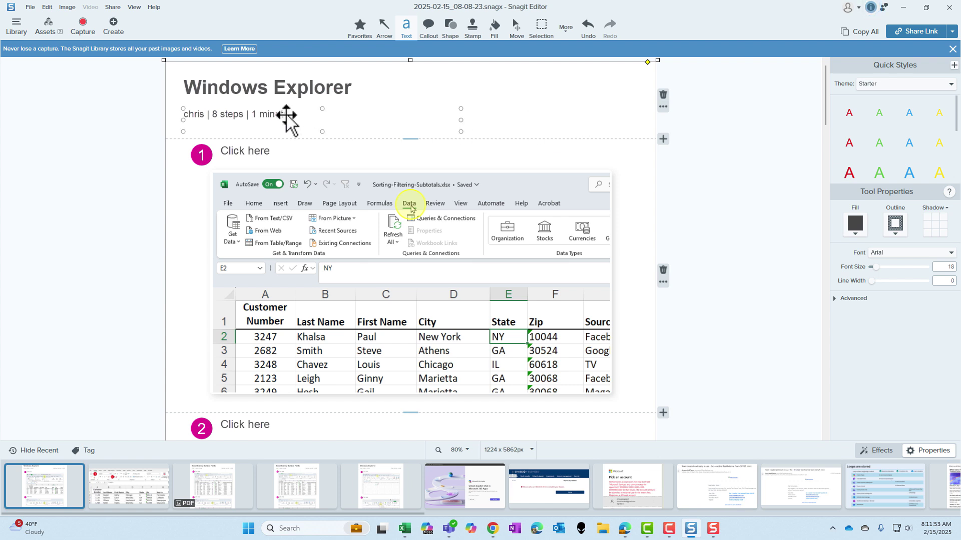
click(287, 114)
key(Delete)
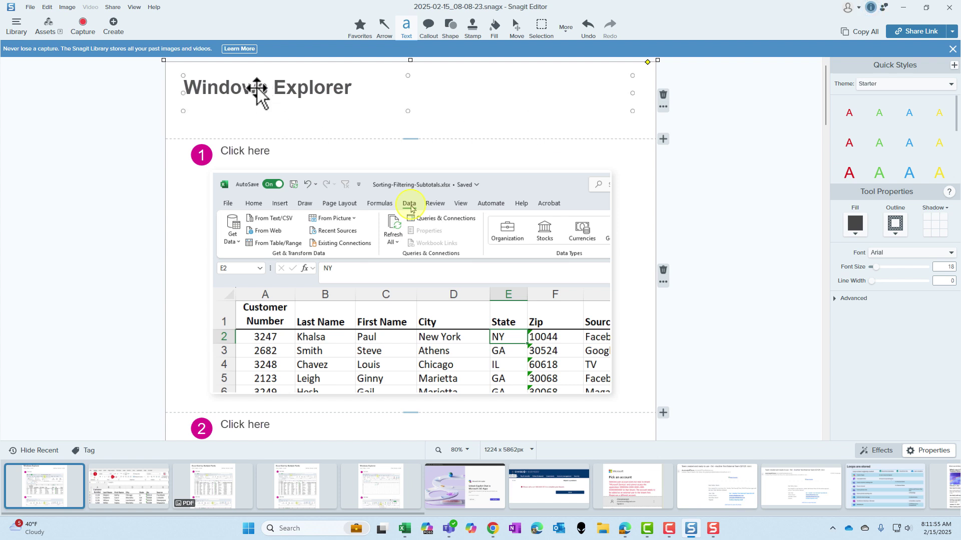
Replace the 'Windows Explorer' title with 'Excel - Steps to do a Multiple Field Sort'.
click(256, 90)
double_click(254, 91)
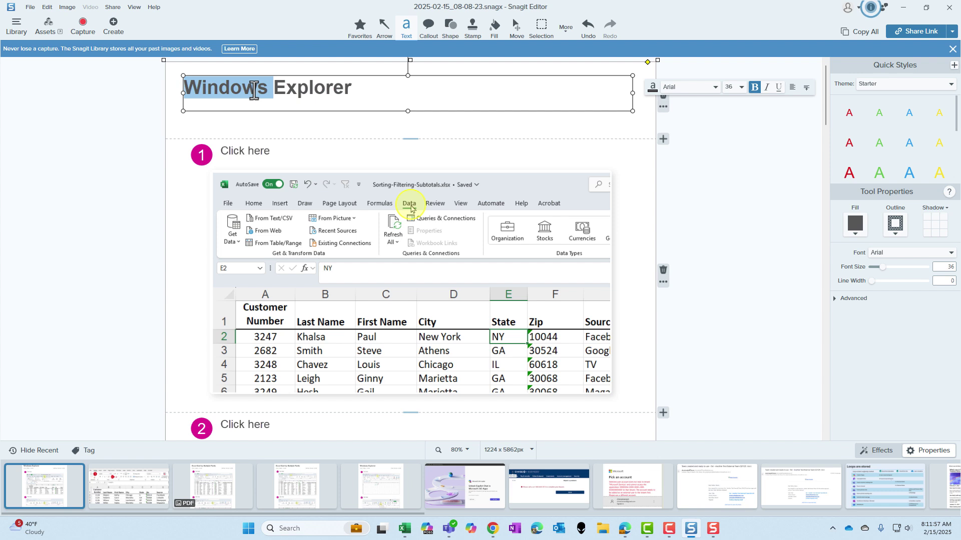
triple_click(254, 91)
text(Ex)
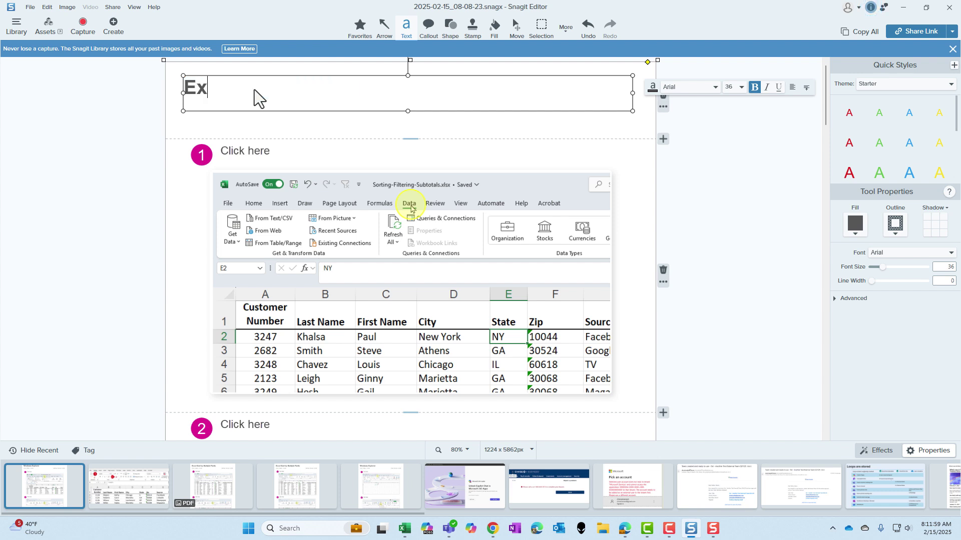
text(cel - Steps to)
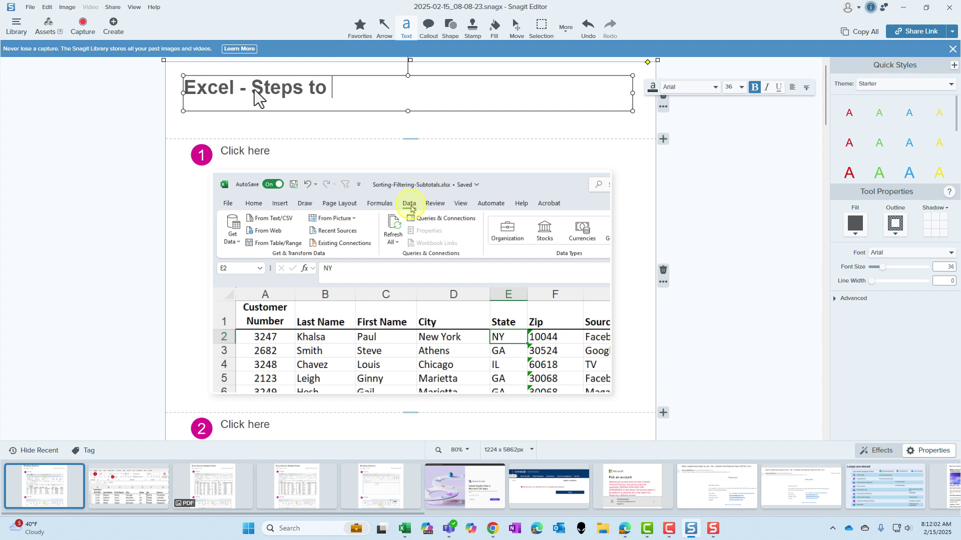
text( do a Multiple Fiel)
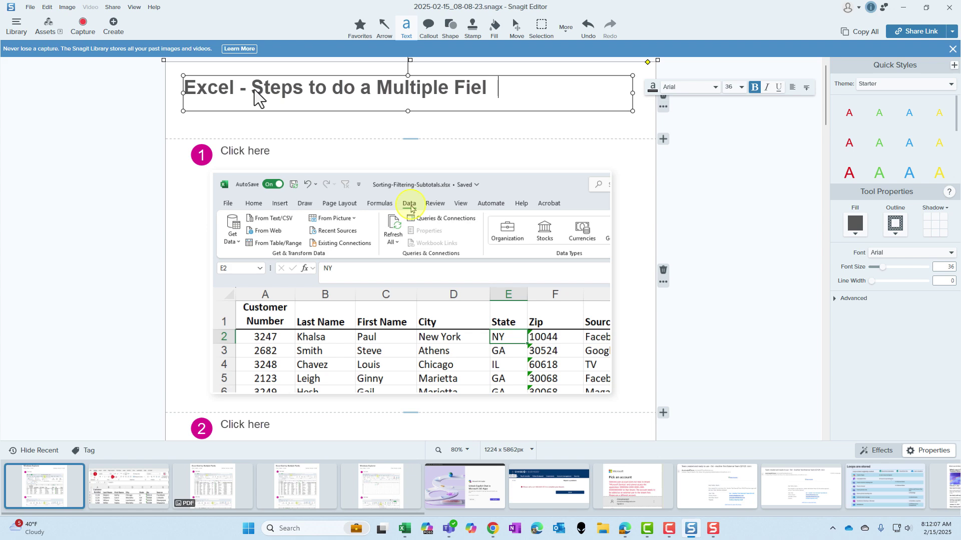
text(d Sort)
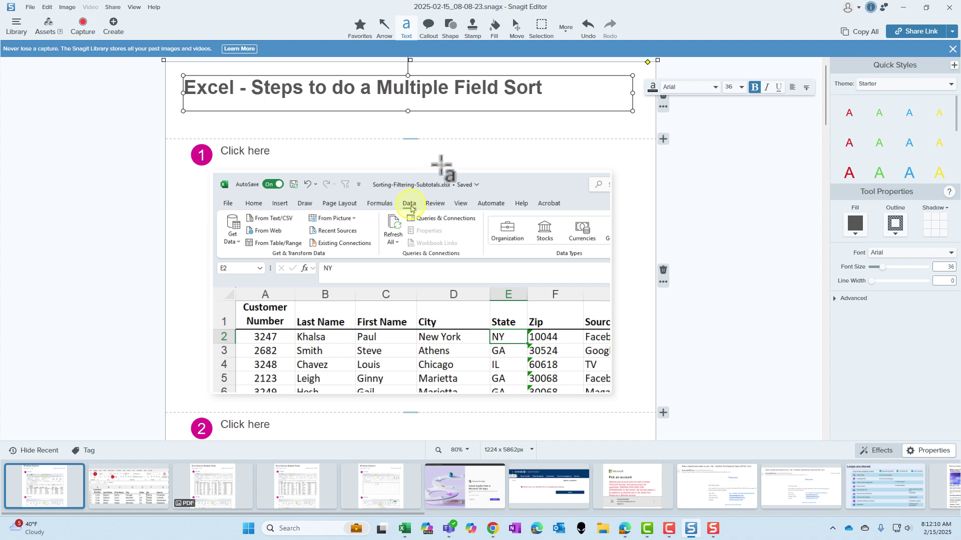
key(Escape)
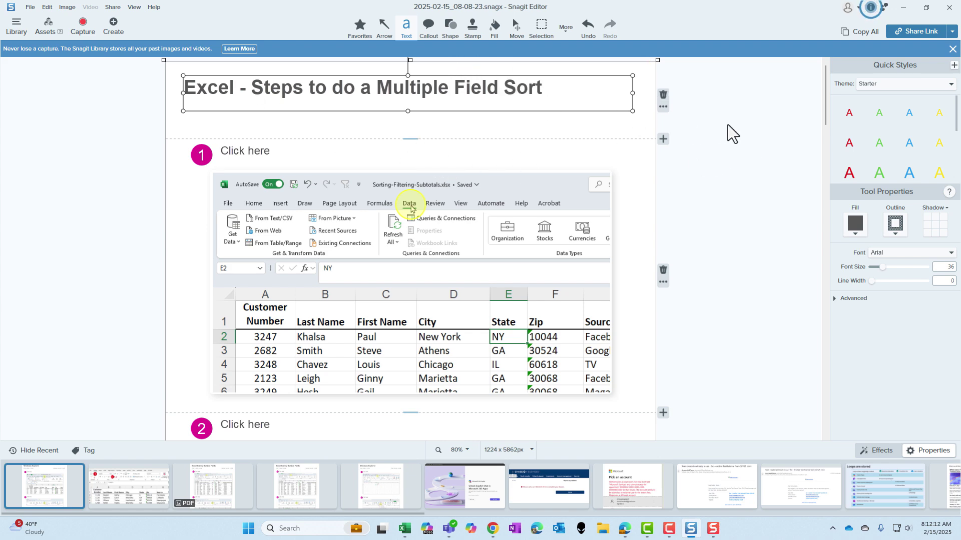
click(740, 133)
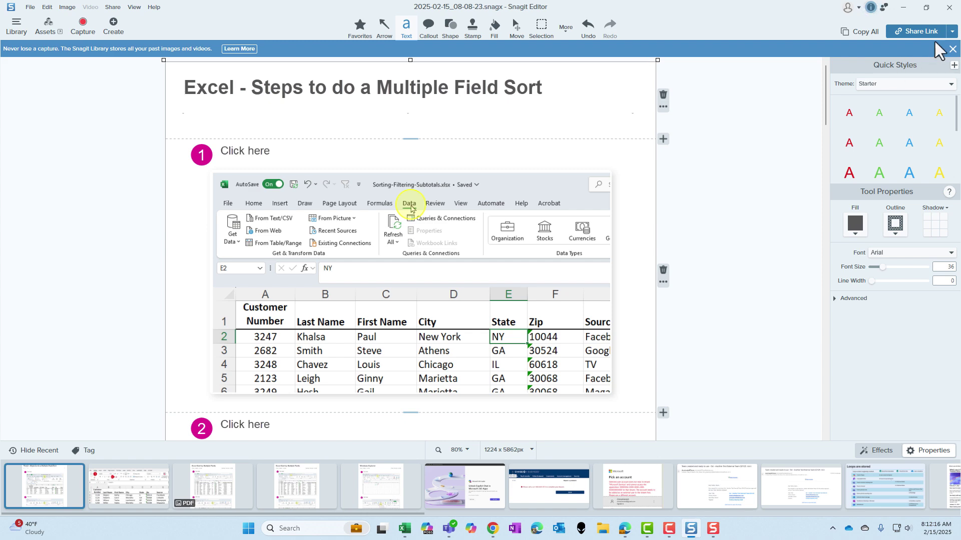
click(952, 32)
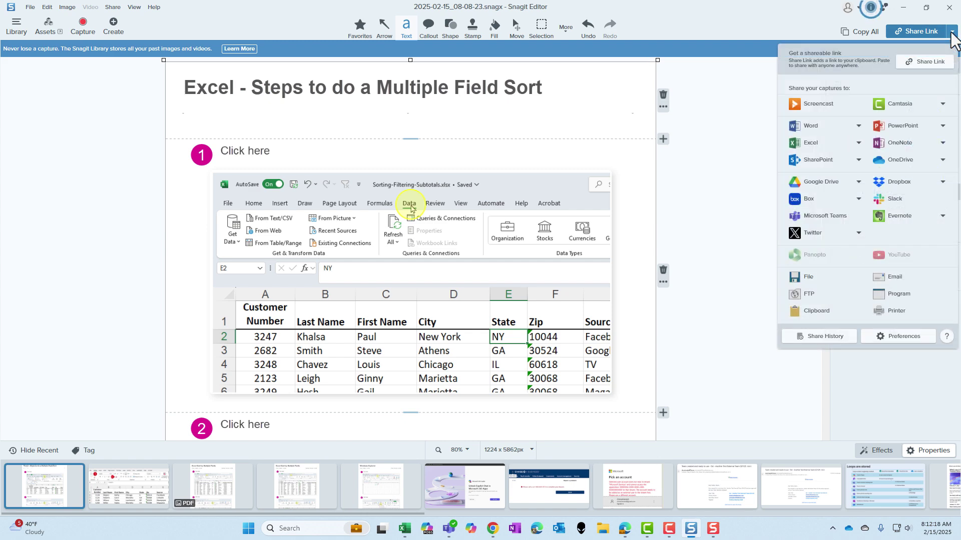
click(951, 33)
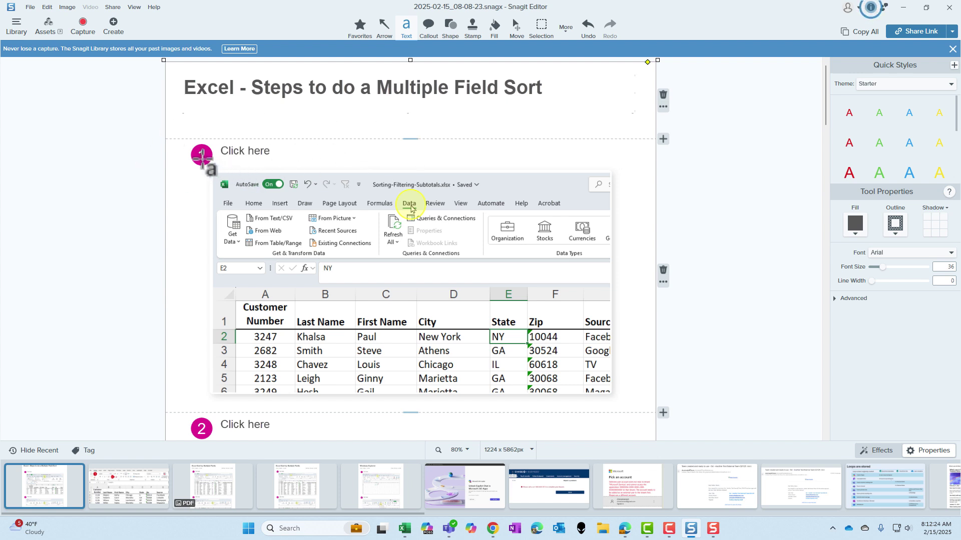
click(202, 156)
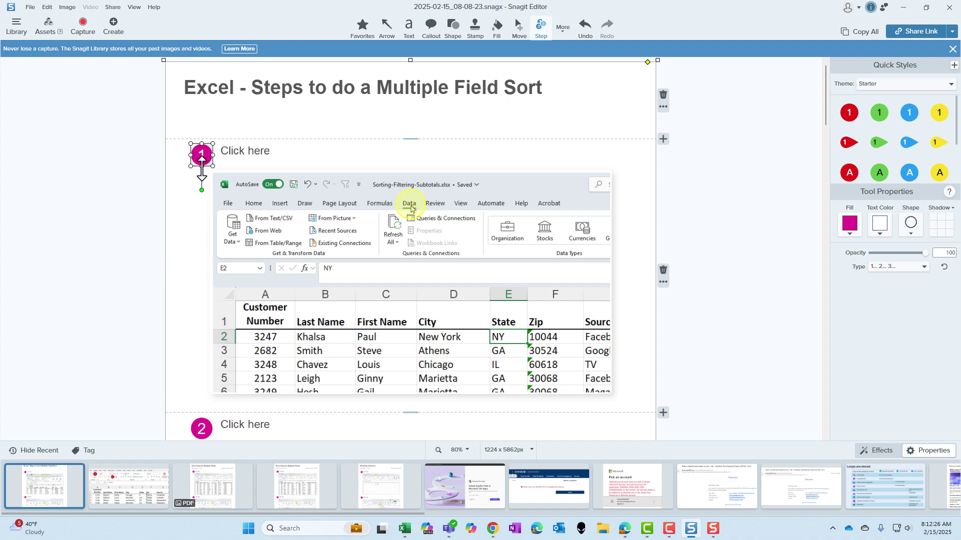
click(202, 429)
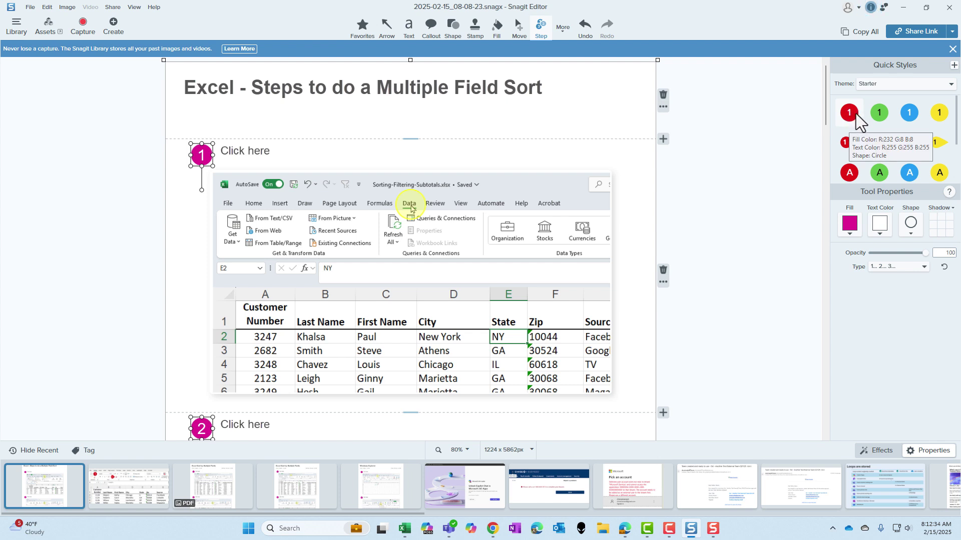
click(754, 129)
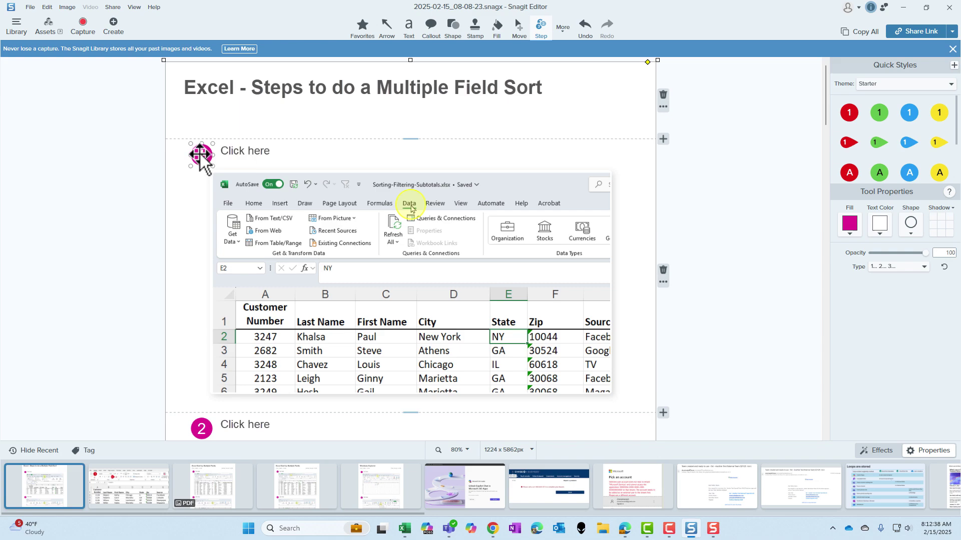
Save the steps document as a PDF using Save As.
click(30, 7)
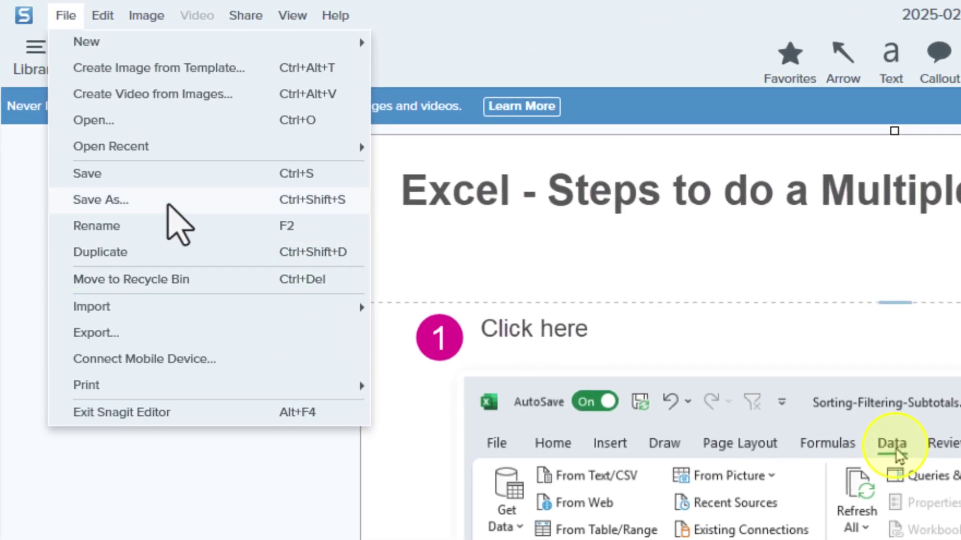
click(169, 201)
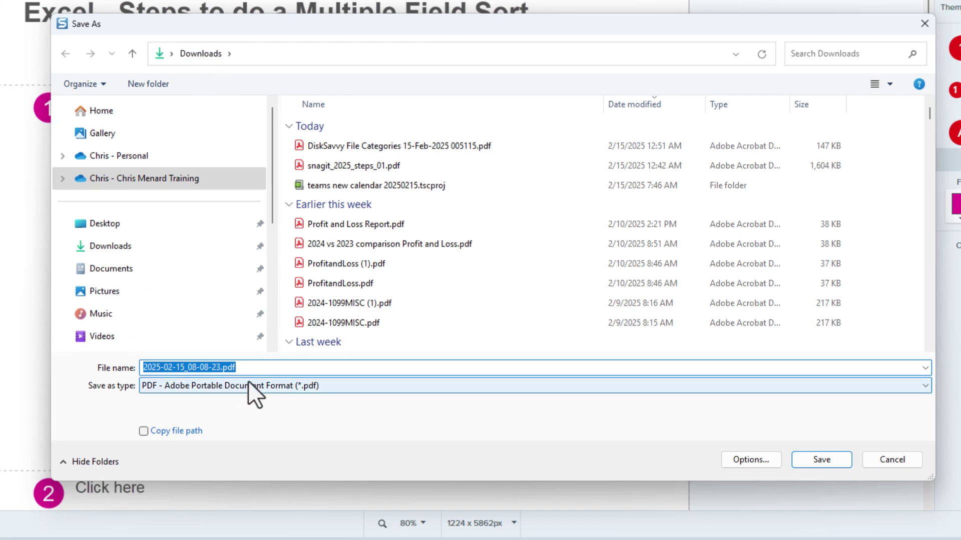
click(246, 389)
click(172, 373)
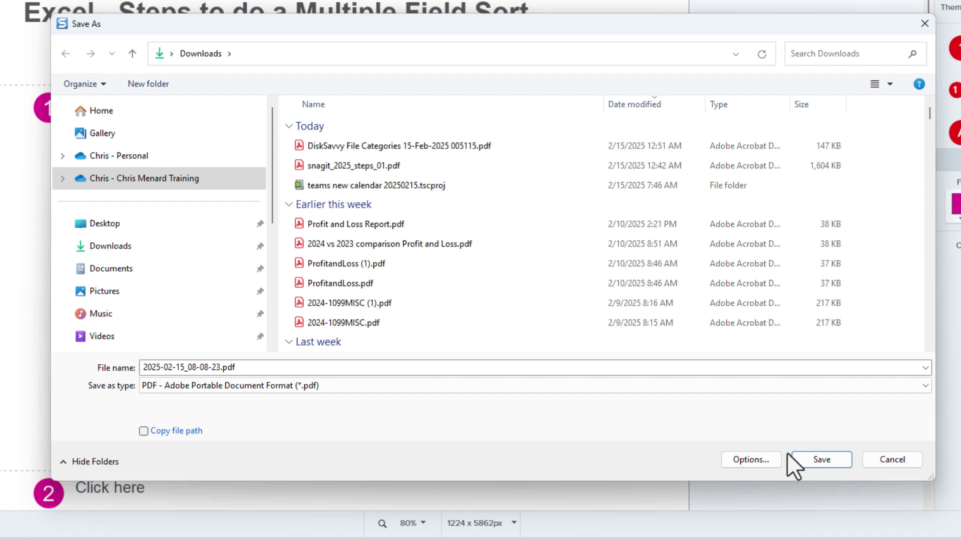
click(821, 459)
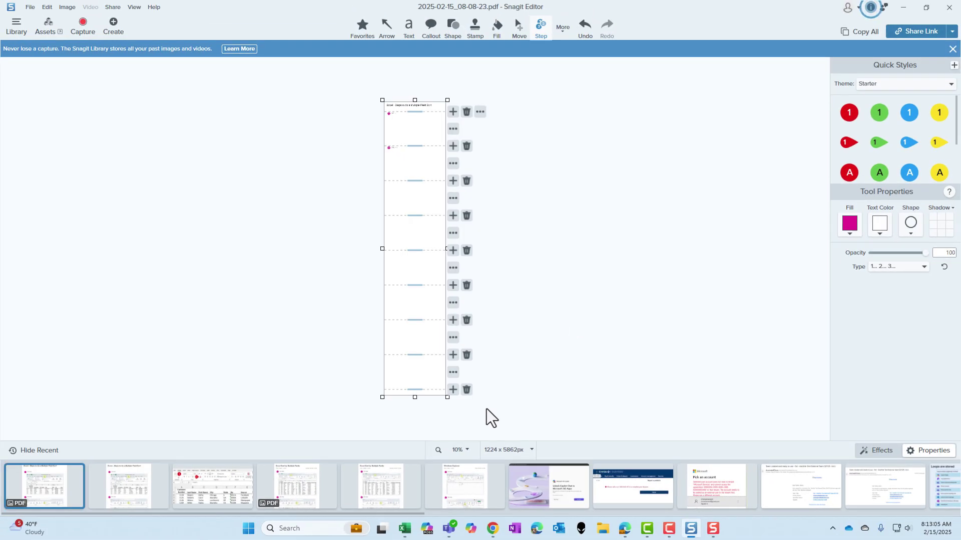
Open the new PDF 2025-02-15_08-08-23.pdf from the Downloads folder in File Explorer.
click(461, 449)
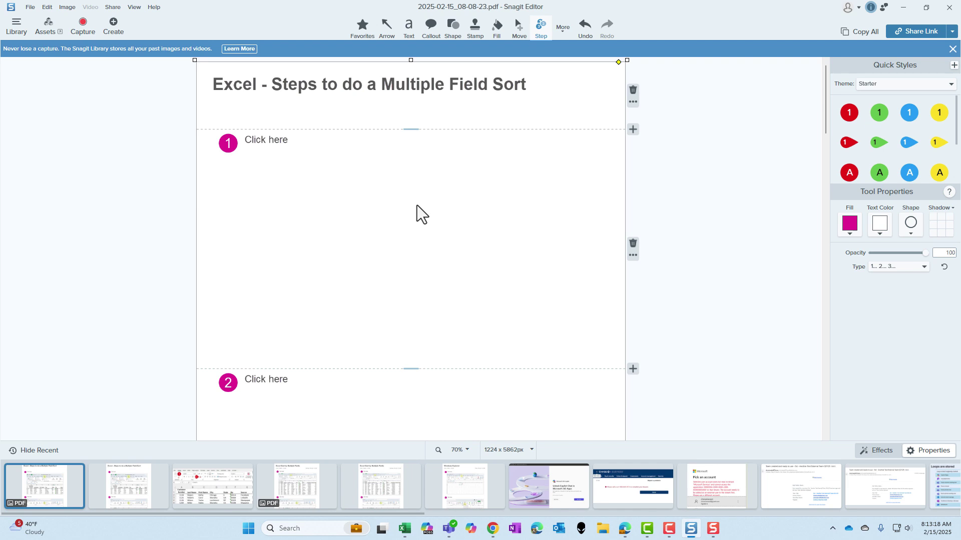
scroll(714, 250, down, 2)
scroll(713, 270, down, 4)
scroll(713, 277, down, 4)
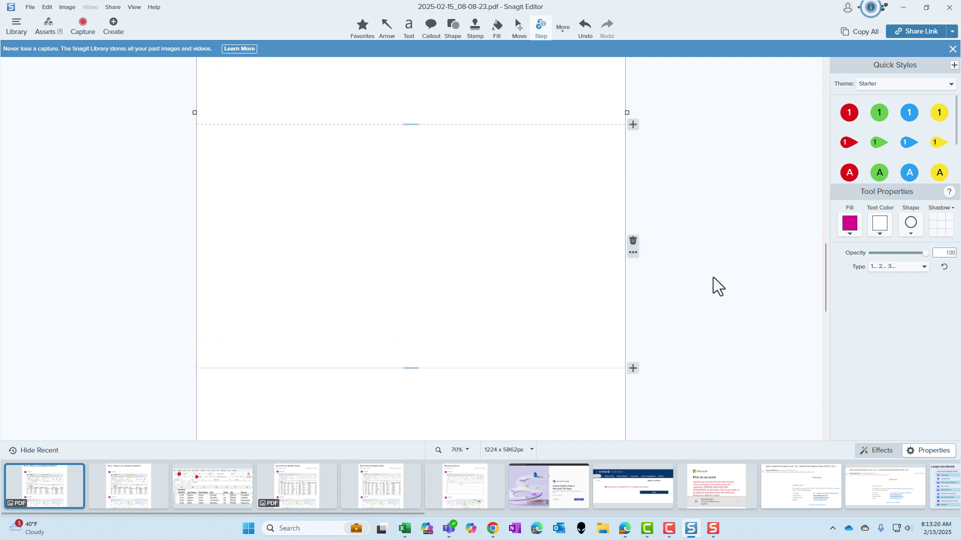
scroll(713, 277, up, 5)
scroll(713, 278, up, 5)
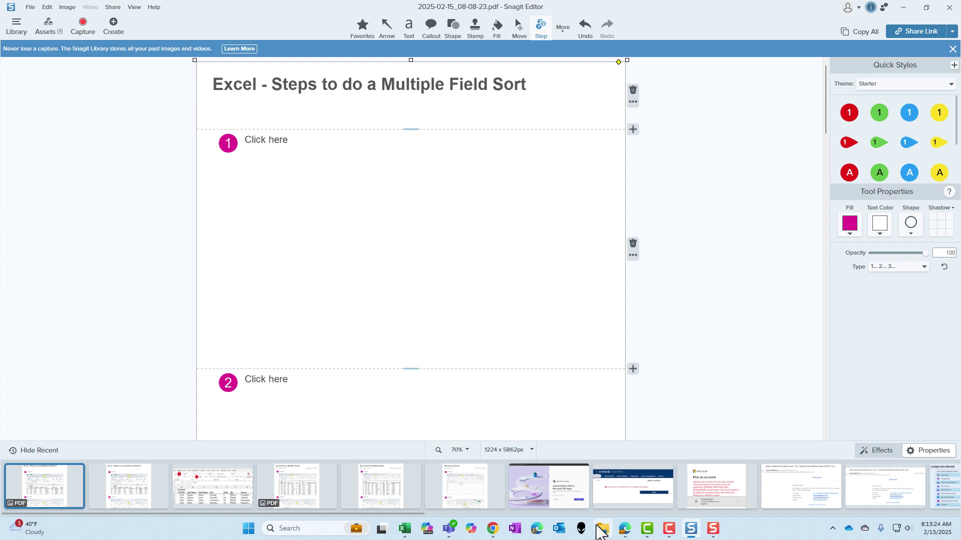
click(604, 530)
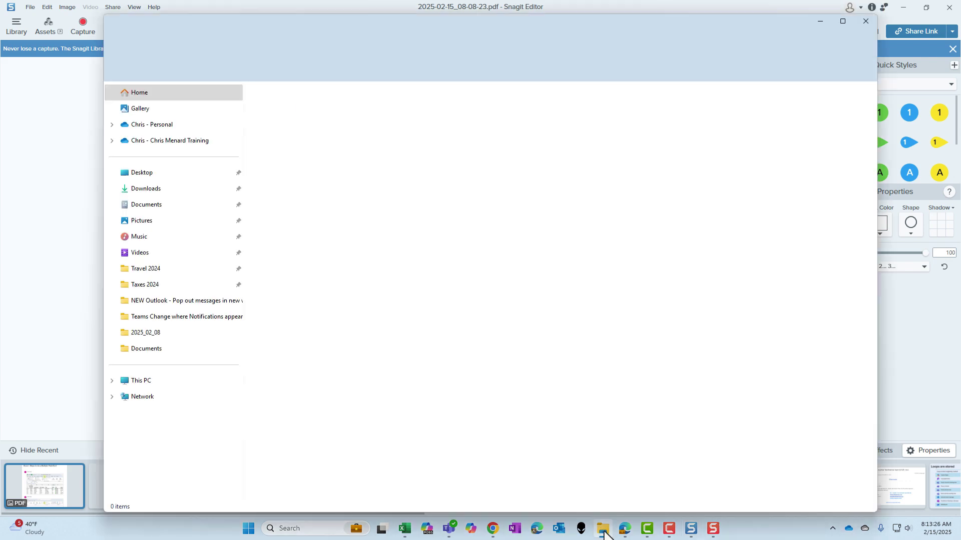
click(131, 189)
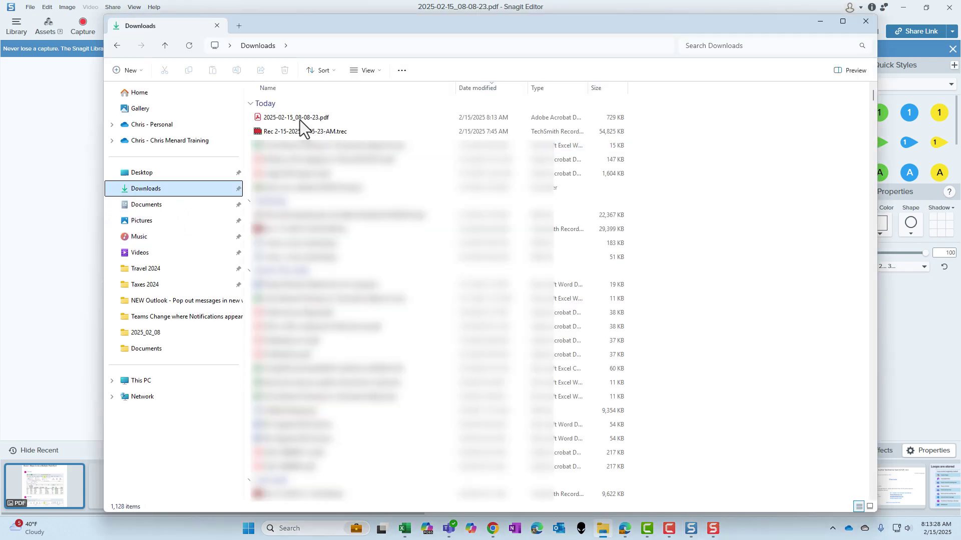
click(300, 118)
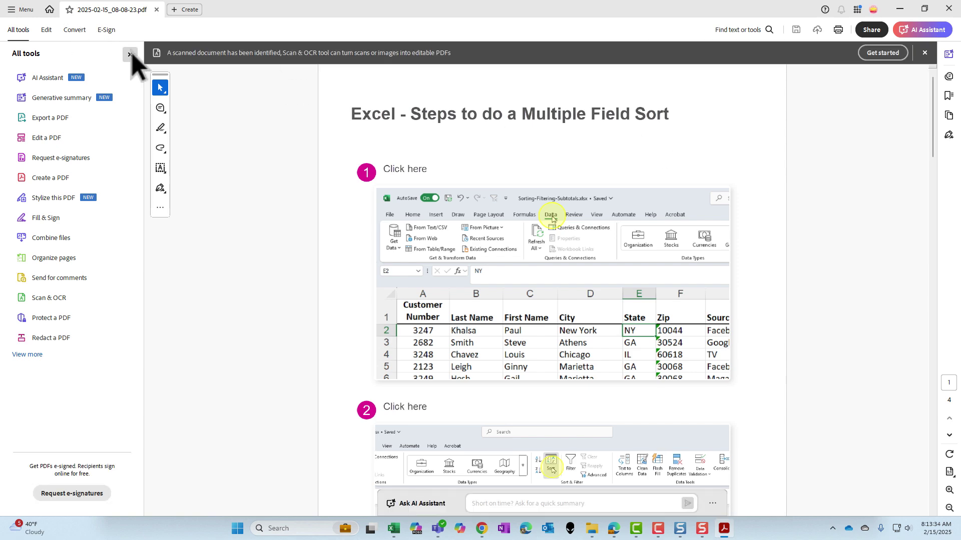
Hide Acrobat's All tools panel and scroll through all 8 steps, then back to the title.
click(130, 54)
scroll(686, 214, down, 2)
scroll(686, 214, down, 10)
scroll(686, 214, down, 10)
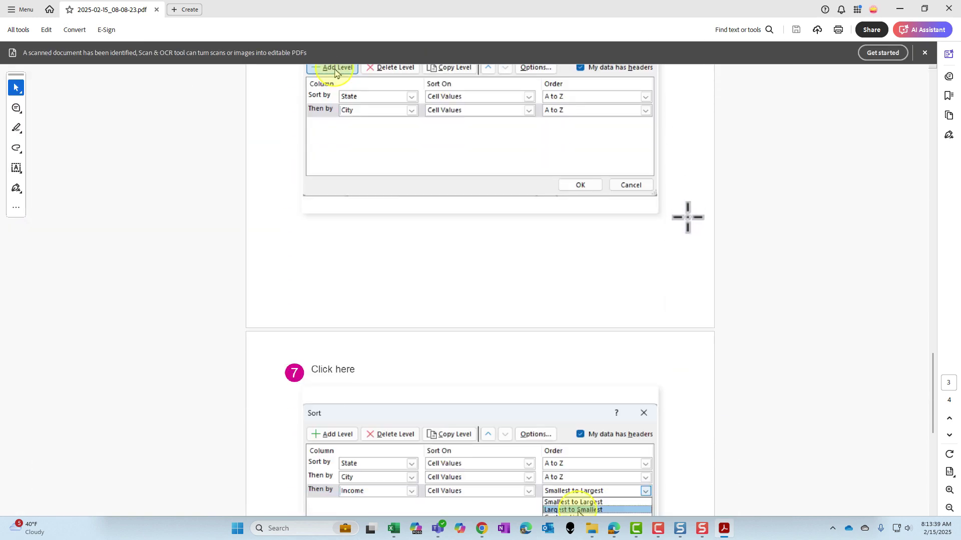
scroll(686, 214, down, 3)
scroll(691, 228, down, 3)
scroll(687, 217, down, 1)
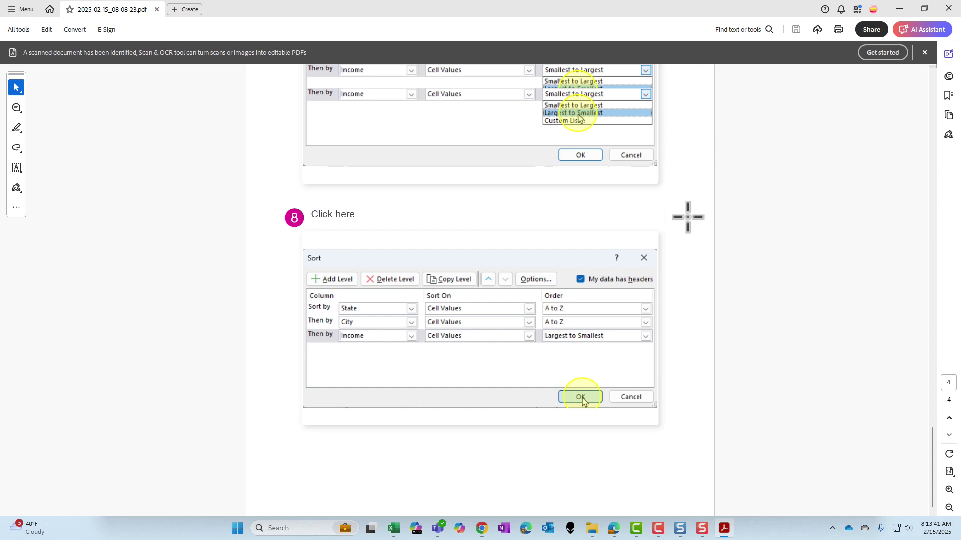
scroll(687, 217, up, 18)
scroll(688, 217, up, 8)
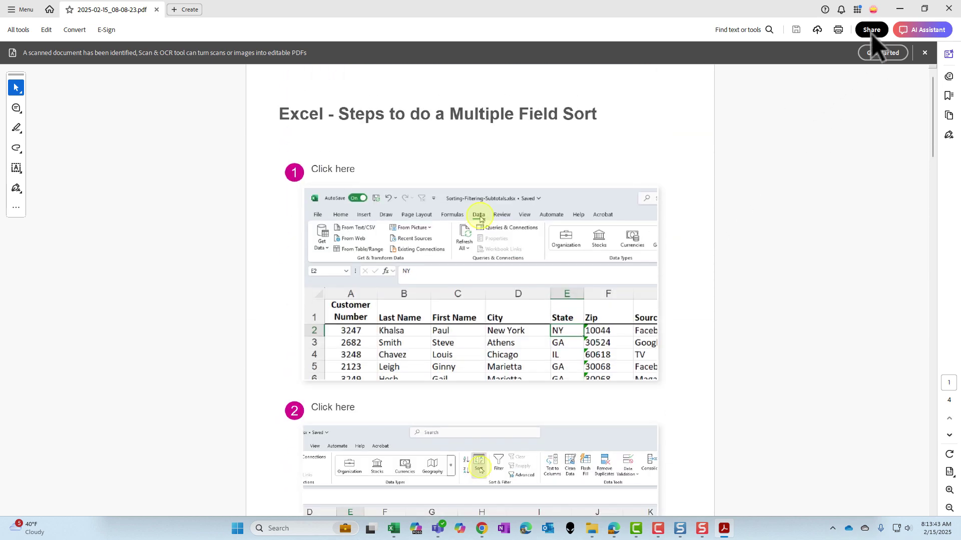